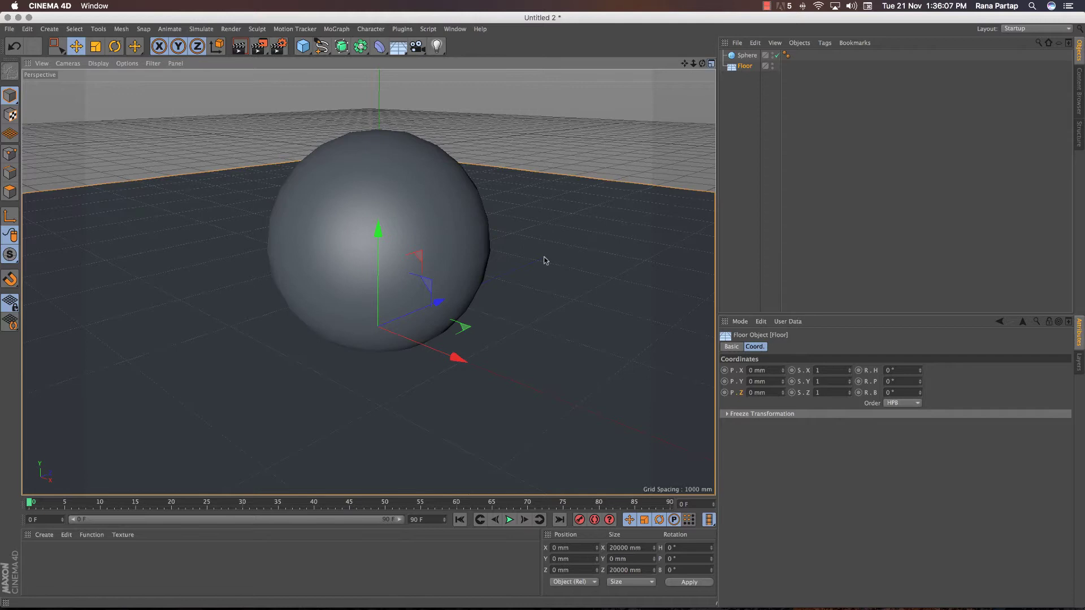
Raise the sphere along Y to about 1022 mm so that it rests on top of the floor.
{"action": "scroll", "coordinate": [539, 179], "scroll_direction": "up", "scroll_amount": 3}
{"action": "scroll", "coordinate": [539, 180], "scroll_direction": "down", "scroll_amount": 1}
{"action": "scroll", "coordinate": [541, 388], "scroll_direction": "up", "scroll_amount": 5}
{"action": "left_click_drag", "start_coordinate": [548, 389], "coordinate": [550, 365]}
{"action": "key", "text": "super+z"}
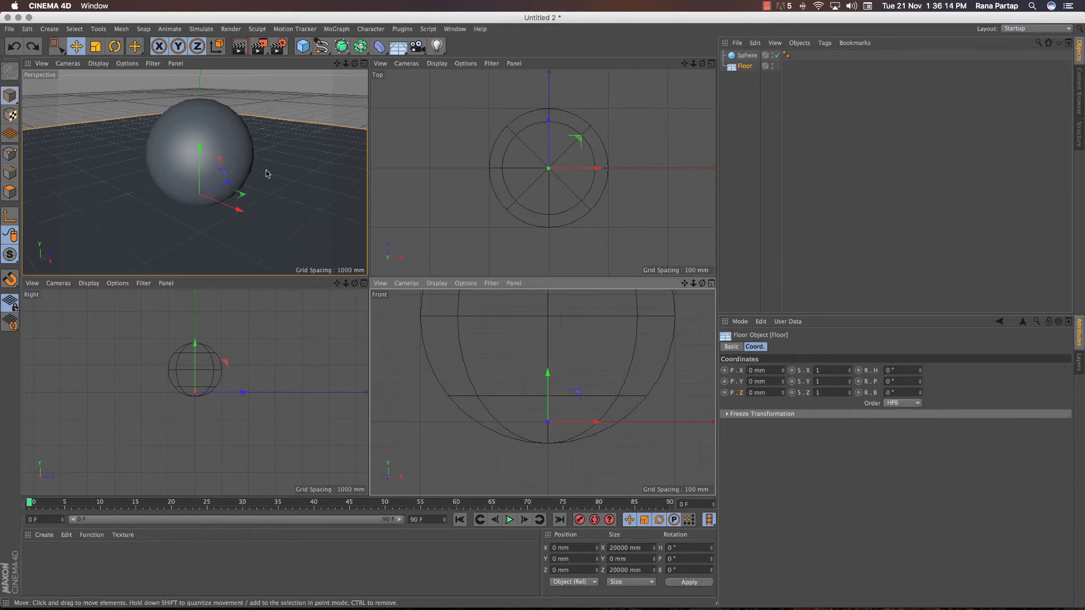
{"action": "left_click", "coordinate": [235, 158]}
{"action": "left_click_drag", "start_coordinate": [547, 299], "coordinate": [547, 275]}
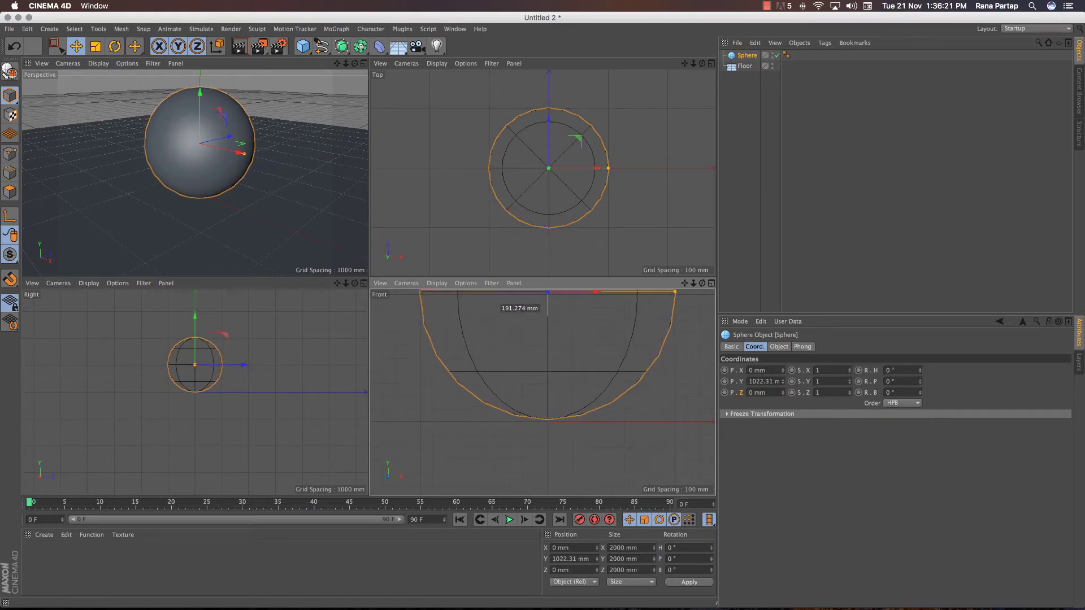
Increase the sphere's segments to 105 for a smoother outline.
{"action": "left_click", "coordinate": [777, 346]}
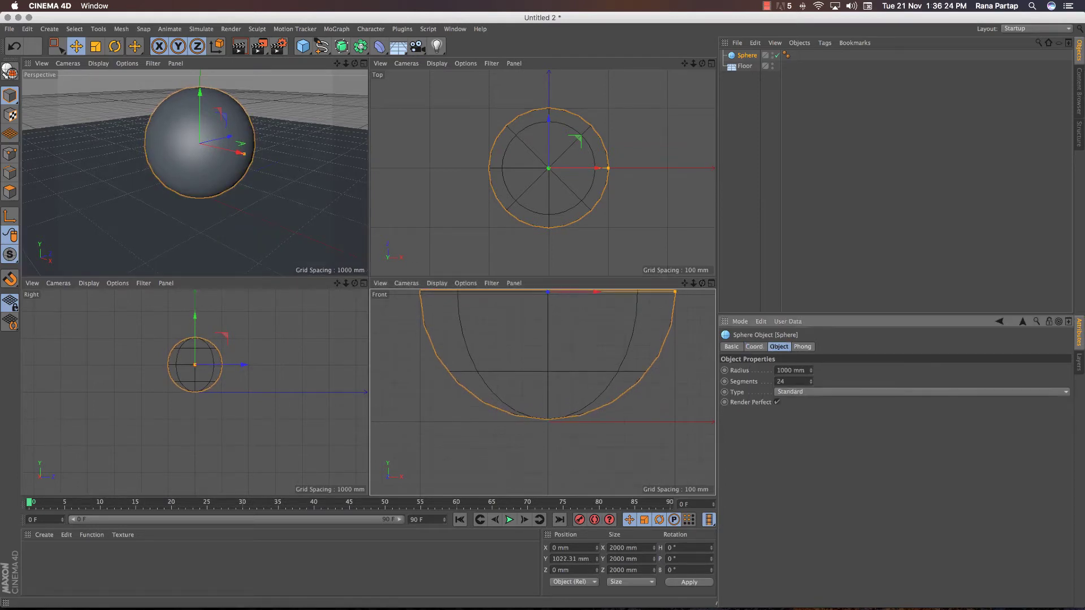
{"action": "left_click_drag", "start_coordinate": [813, 385], "coordinate": [848, 386]}
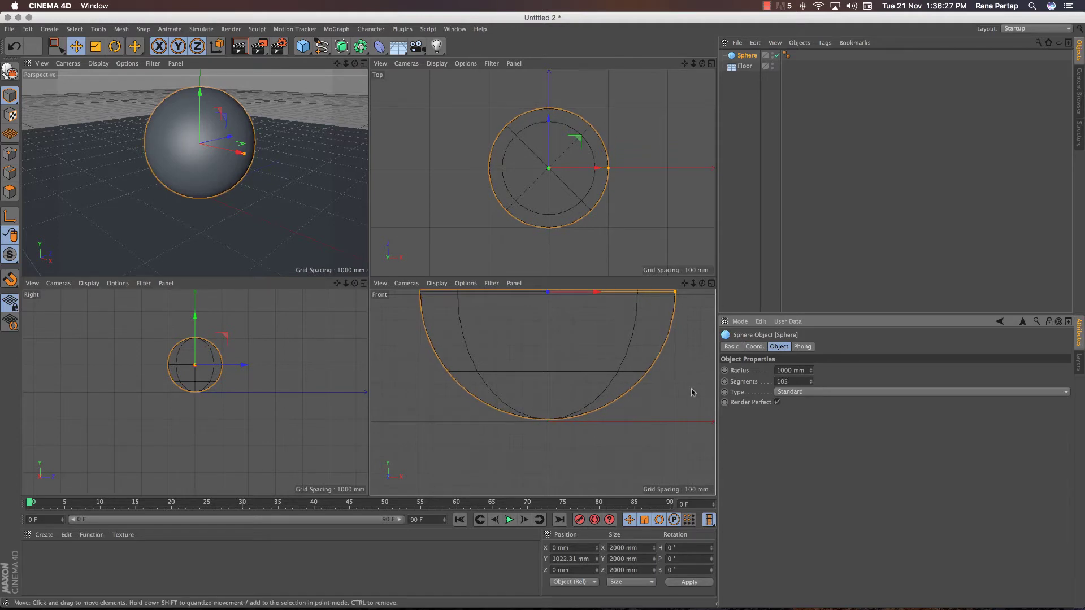
{"action": "left_click", "coordinate": [198, 207]}
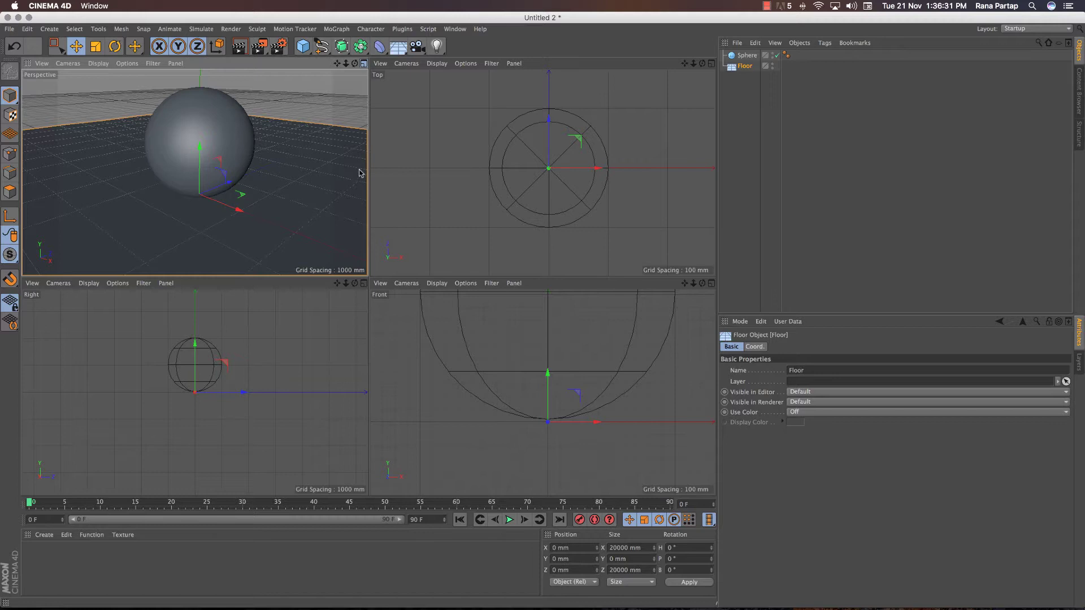
Set the render output to the HDTV 1080 25 film/video preset.
{"action": "middle_click", "coordinate": [359, 172]}
{"action": "scroll", "coordinate": [481, 203], "scroll_direction": "down", "scroll_amount": 4}
{"action": "scroll", "coordinate": [455, 218], "scroll_direction": "up", "scroll_amount": 3}
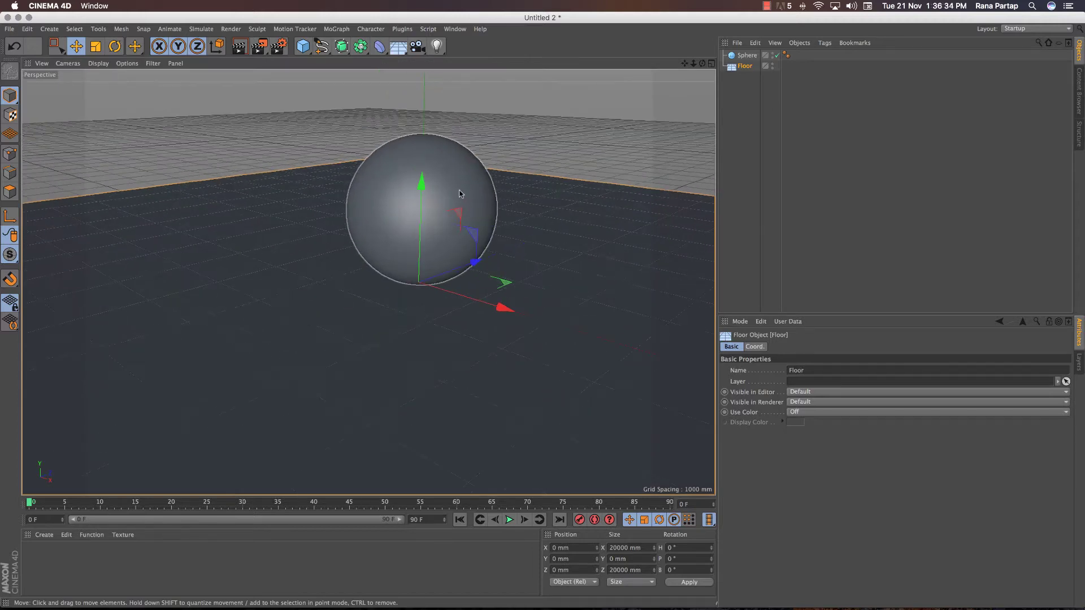
{"action": "middle_click_drag", "start_coordinate": [460, 191], "coordinate": [434, 222], "text": "alt"}
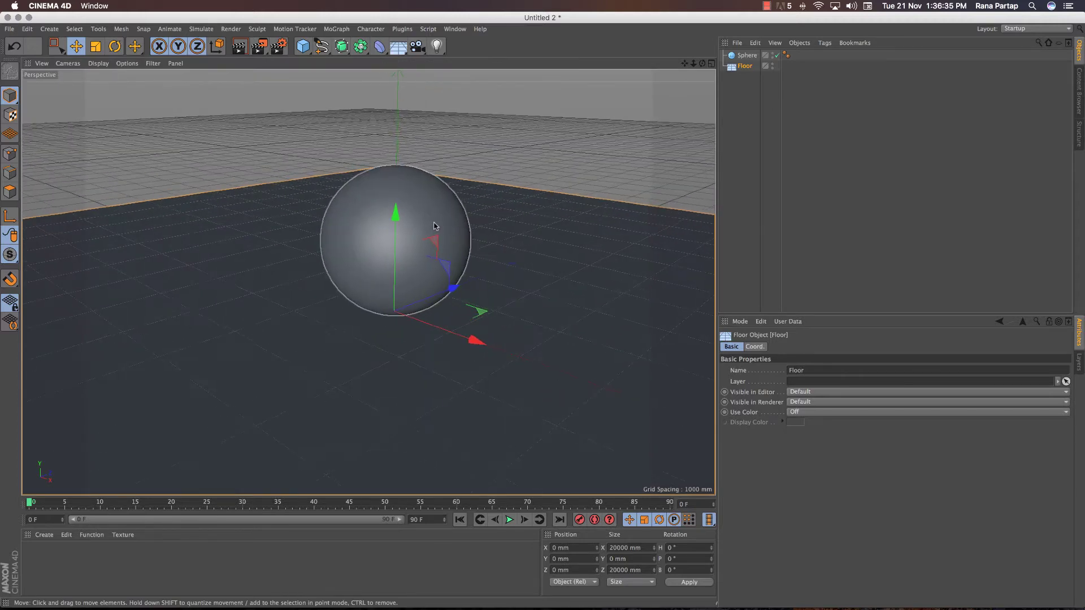
{"action": "left_click", "coordinate": [277, 47]}
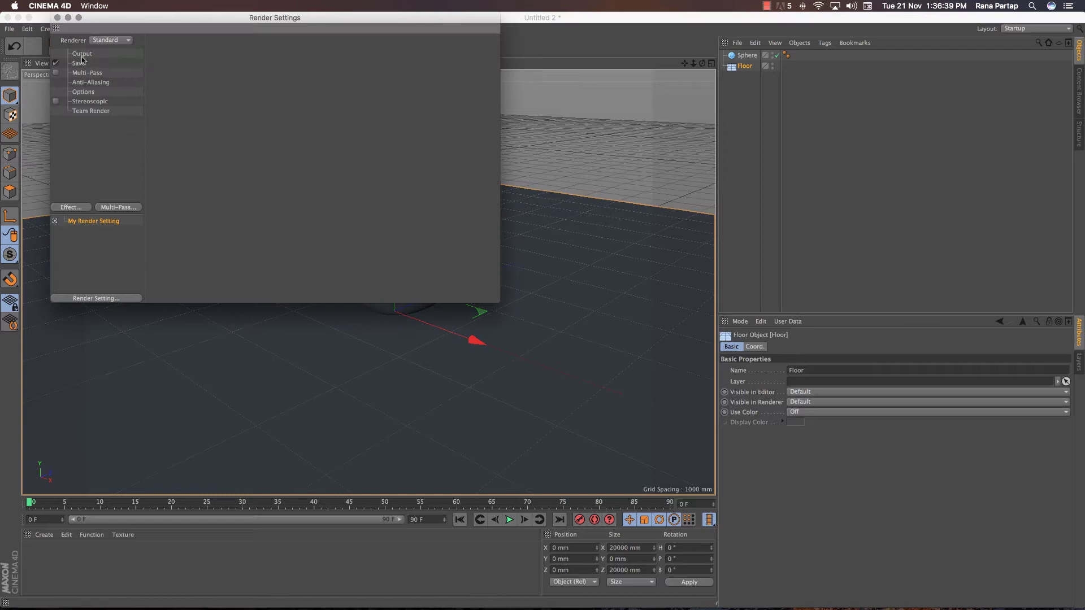
{"action": "left_click", "coordinate": [83, 57]}
{"action": "left_click", "coordinate": [160, 53]}
{"action": "mouse_move", "coordinate": [179, 84]}
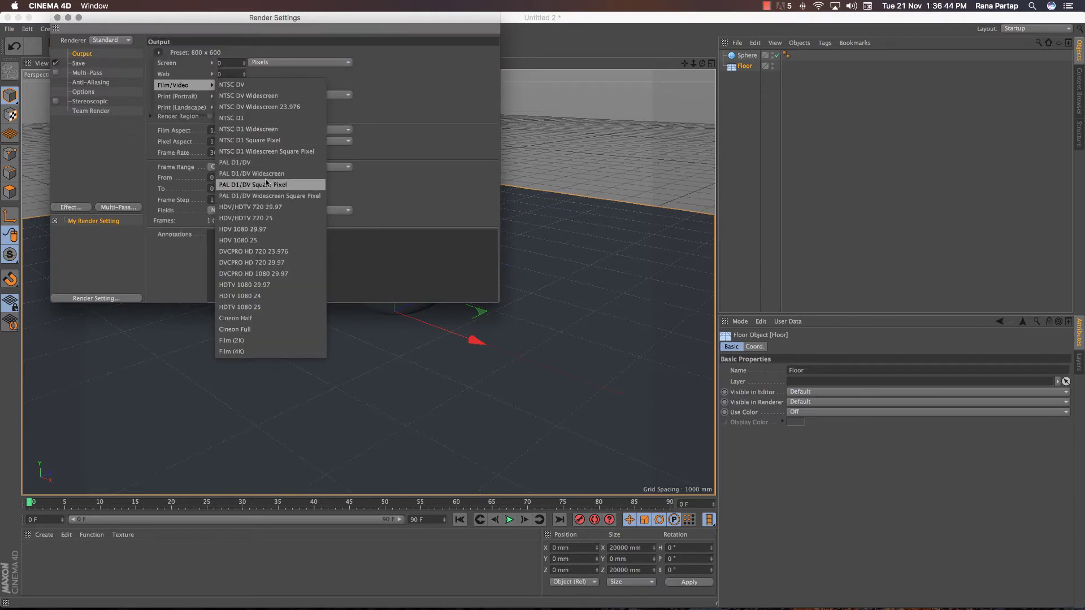
{"action": "left_click", "coordinate": [271, 308]}
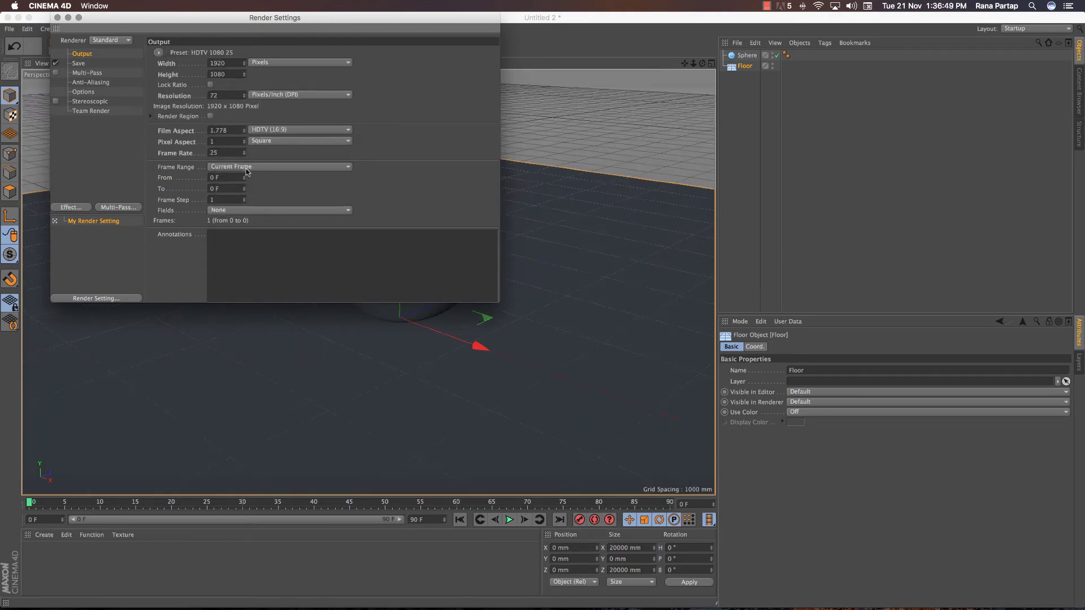
{"action": "left_click", "coordinate": [58, 17]}
Render the perspective view with nothing selected to preview the sphere and floor.
{"action": "left_click", "coordinate": [373, 122]}
{"action": "left_click", "coordinate": [240, 47]}
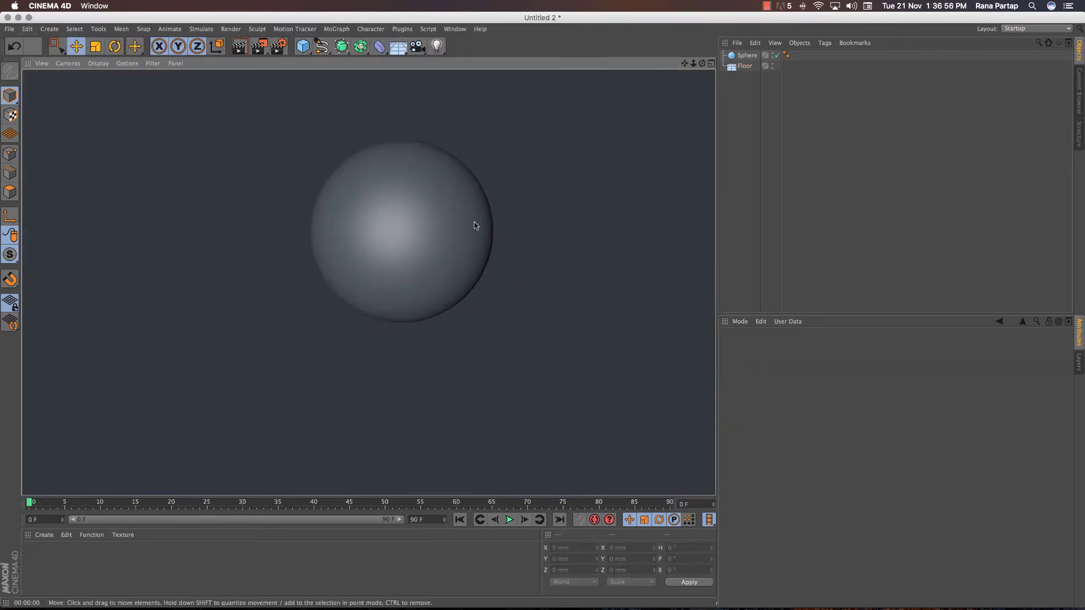
{"action": "left_click", "coordinate": [548, 196]}
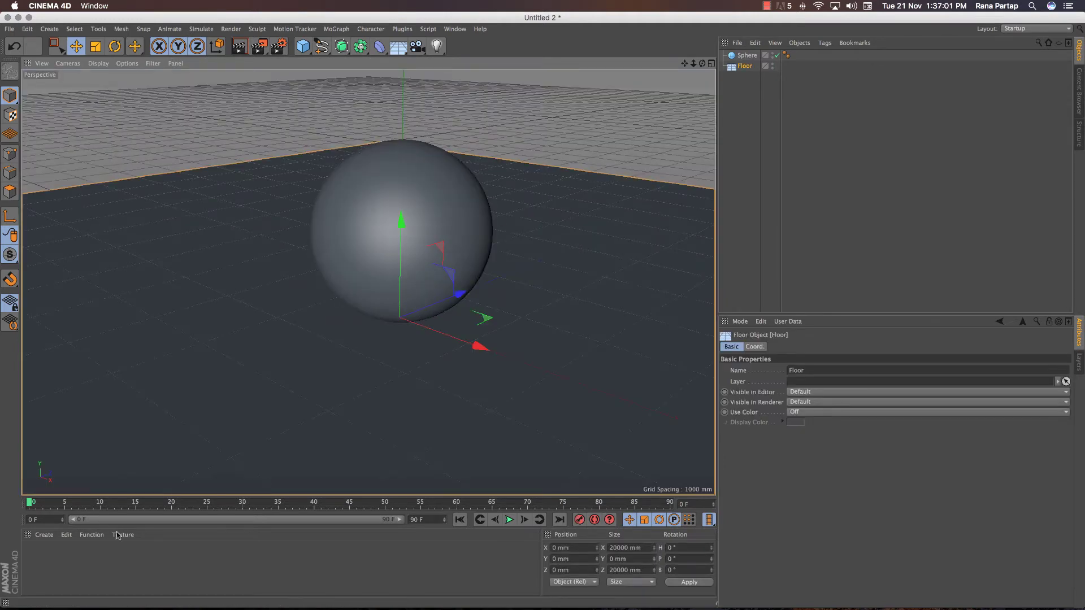
Create a new material and set its color to pure red (R 255, G 0, B 0).
{"action": "left_click", "coordinate": [101, 545]}
{"action": "double_click", "coordinate": [88, 557]}
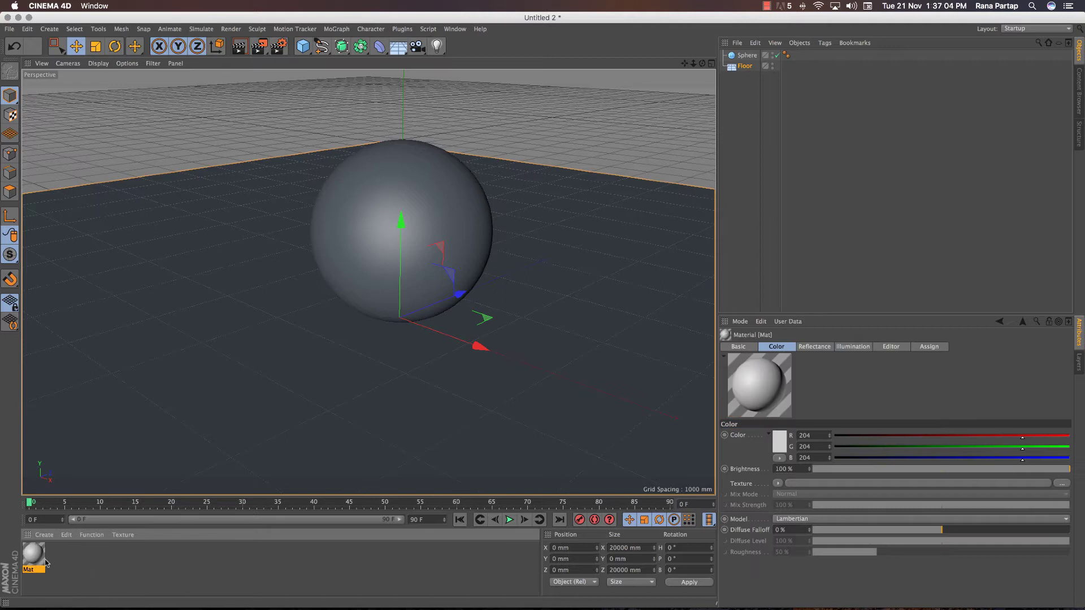
{"action": "double_click", "coordinate": [39, 559]}
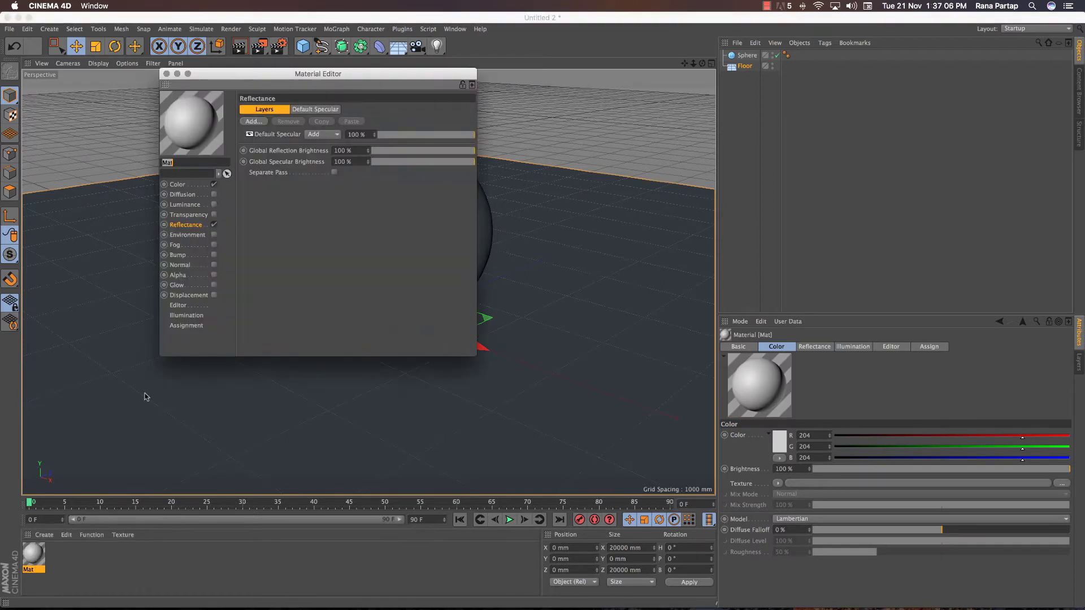
{"action": "left_click", "coordinate": [195, 167]}
{"action": "left_click", "coordinate": [177, 184]}
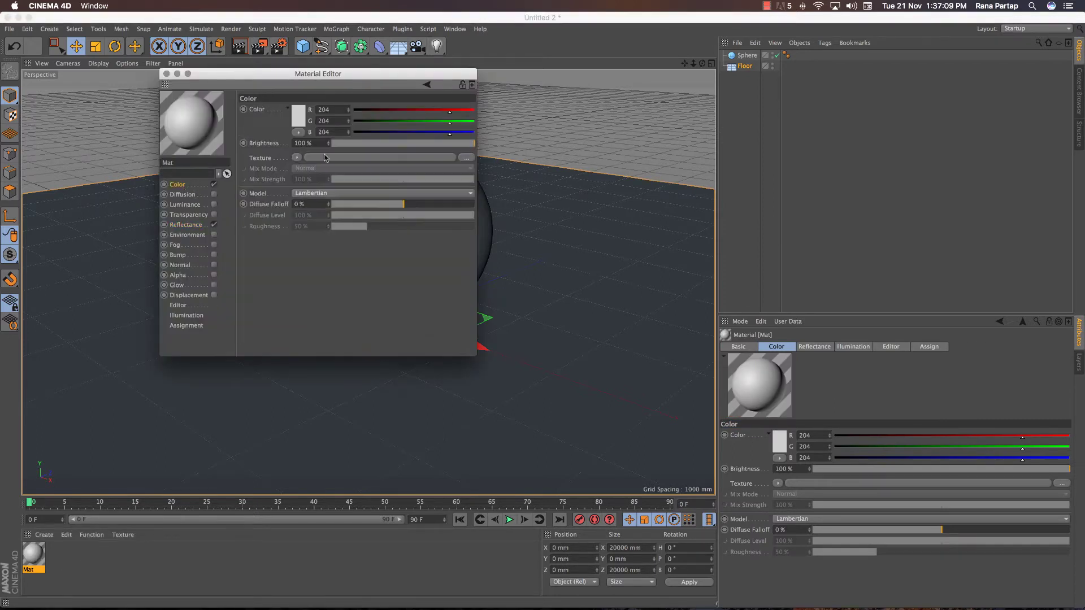
{"action": "left_click_drag", "start_coordinate": [449, 113], "coordinate": [313, 123]}
{"action": "left_click_drag", "start_coordinate": [391, 132], "coordinate": [317, 132]}
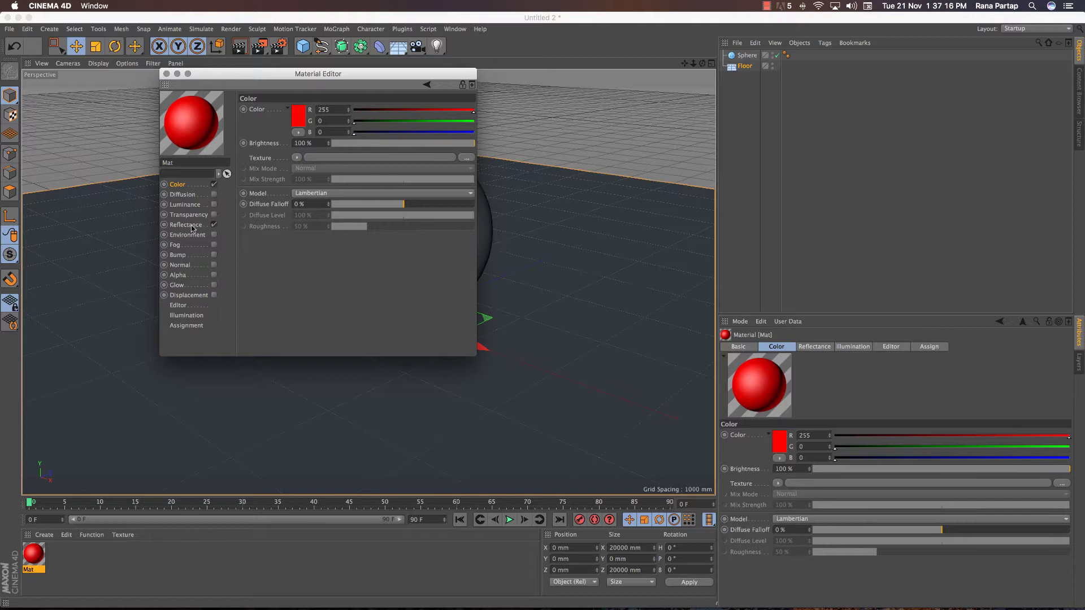
{"action": "left_click", "coordinate": [166, 74]}
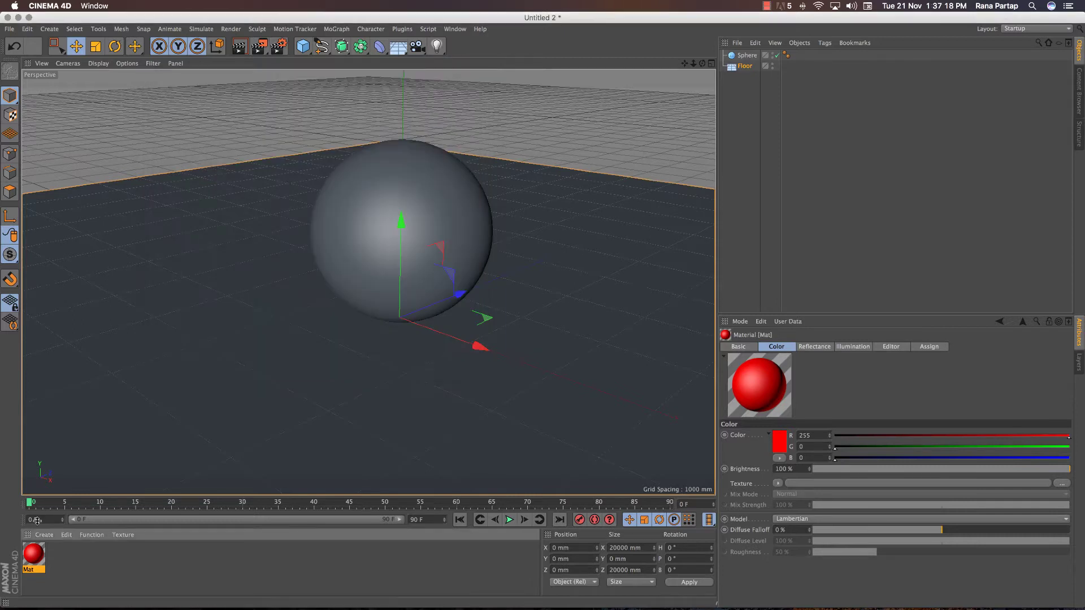
Apply the red material to the floor and render the perspective view to check it.
{"action": "left_click_drag", "start_coordinate": [34, 554], "coordinate": [356, 420]}
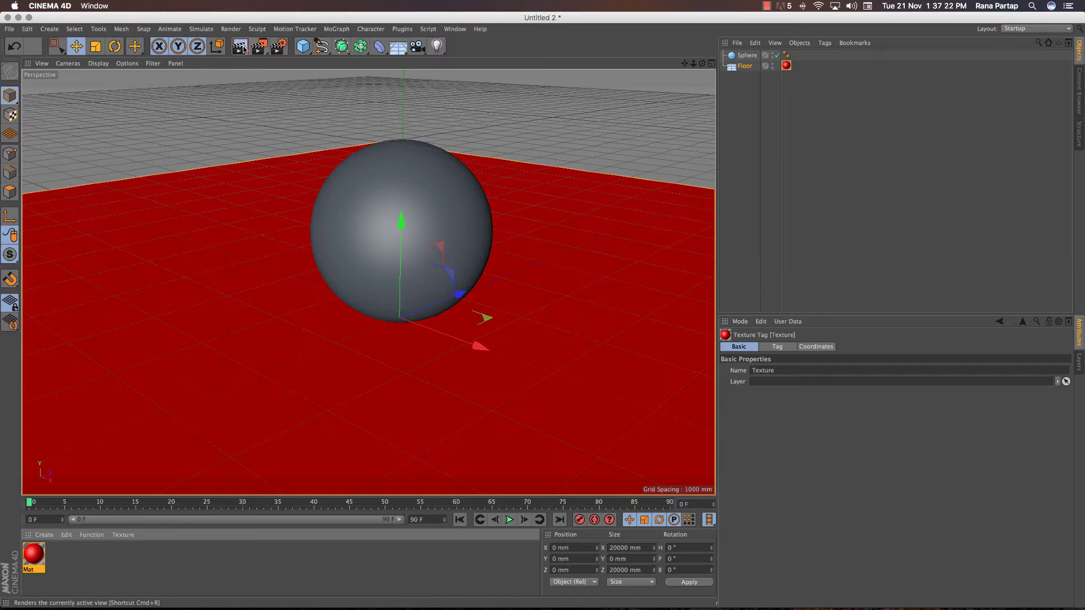
{"action": "left_click", "coordinate": [240, 47]}
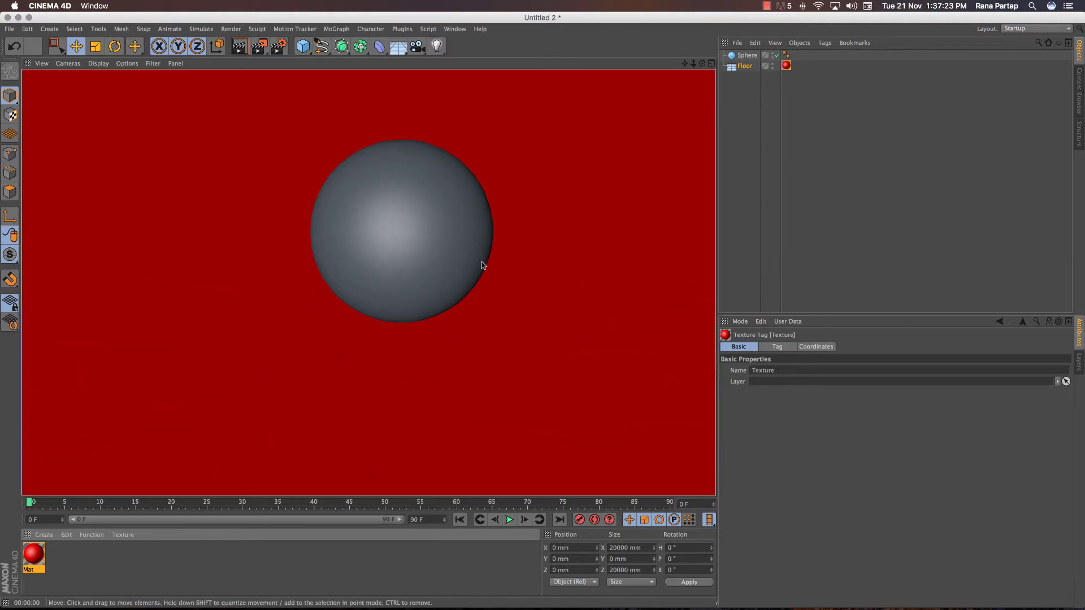
{"action": "left_click", "coordinate": [278, 334]}
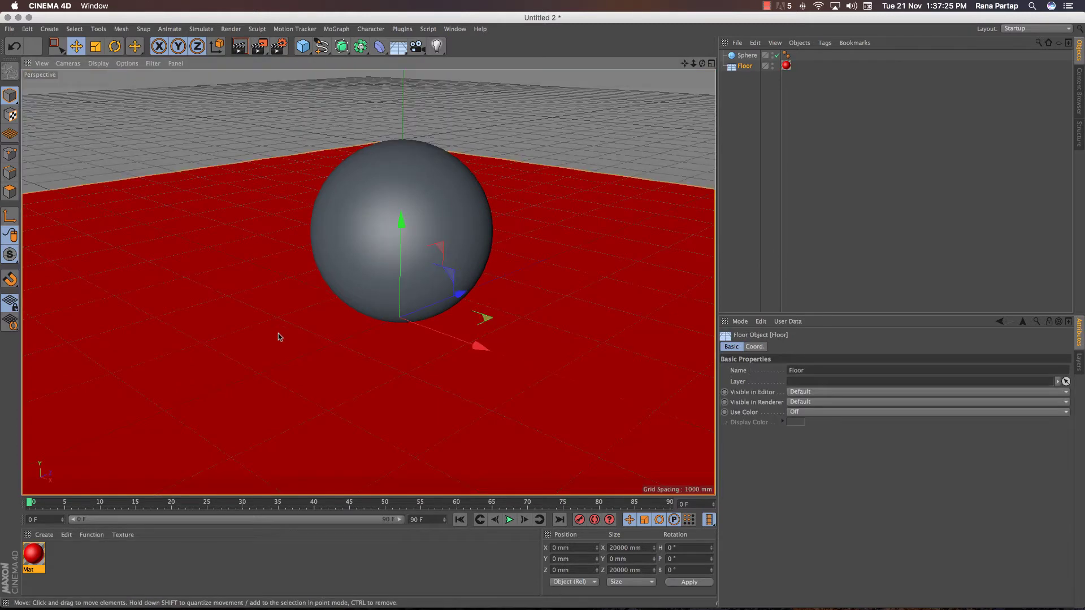
Add a Phong reflectance layer to the red material, lower its layer color brightness to about 29%, and render the view.
{"action": "double_click", "coordinate": [34, 553]}
{"action": "left_click", "coordinate": [185, 225]}
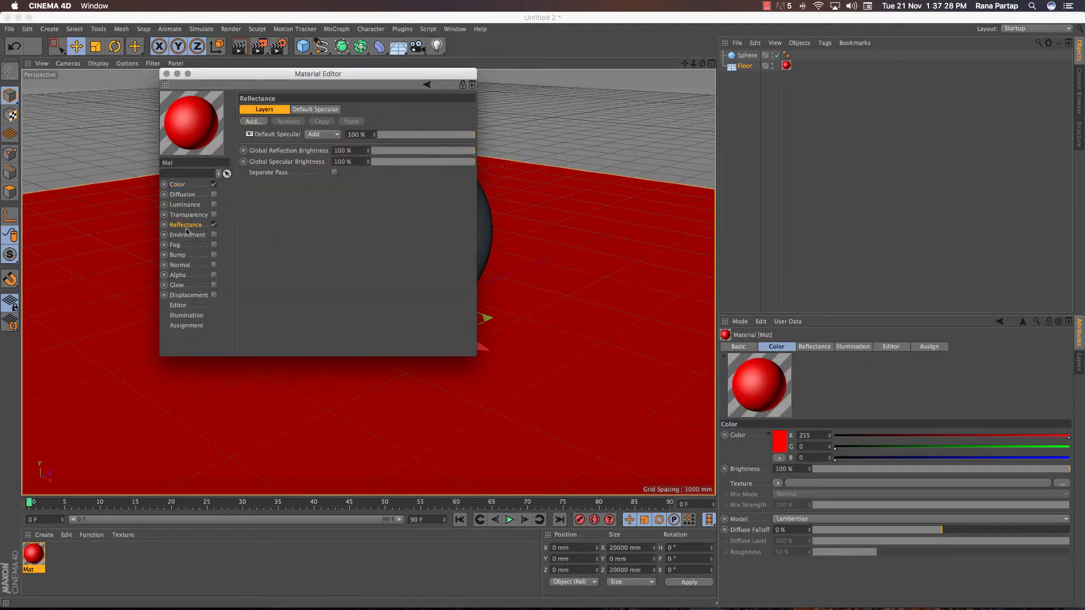
{"action": "left_click", "coordinate": [253, 122]}
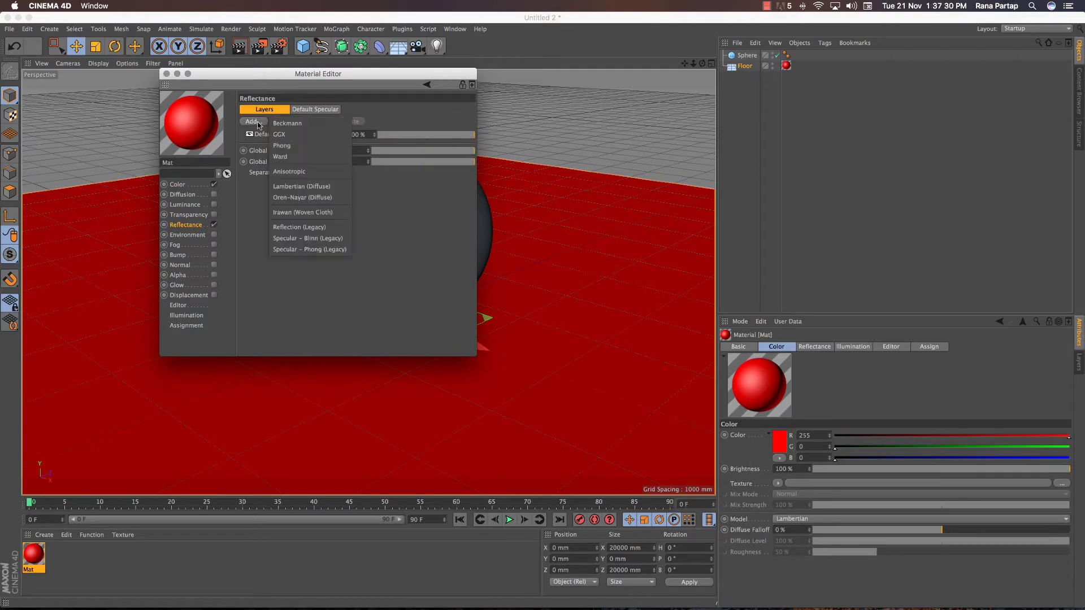
{"action": "left_click", "coordinate": [302, 148]}
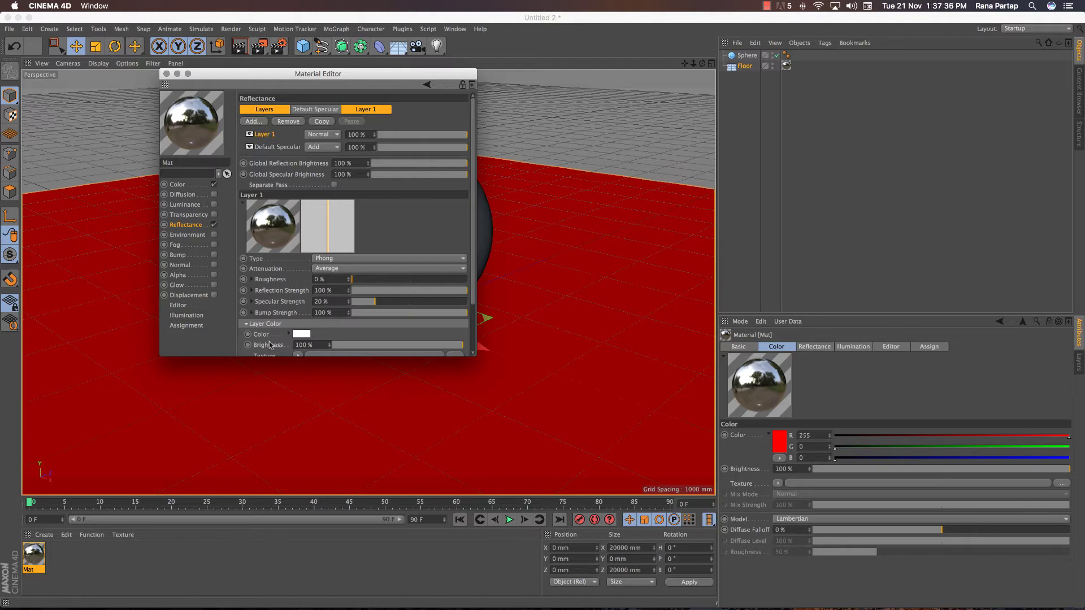
{"action": "left_click_drag", "start_coordinate": [402, 345], "coordinate": [371, 345]}
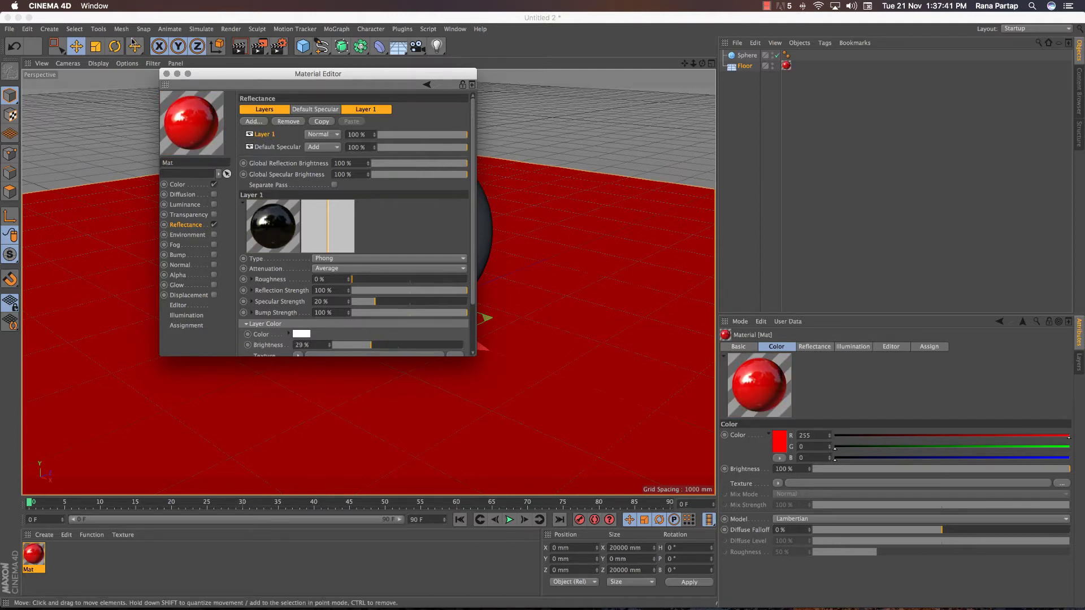
{"action": "left_click", "coordinate": [165, 74]}
{"action": "left_click", "coordinate": [239, 46]}
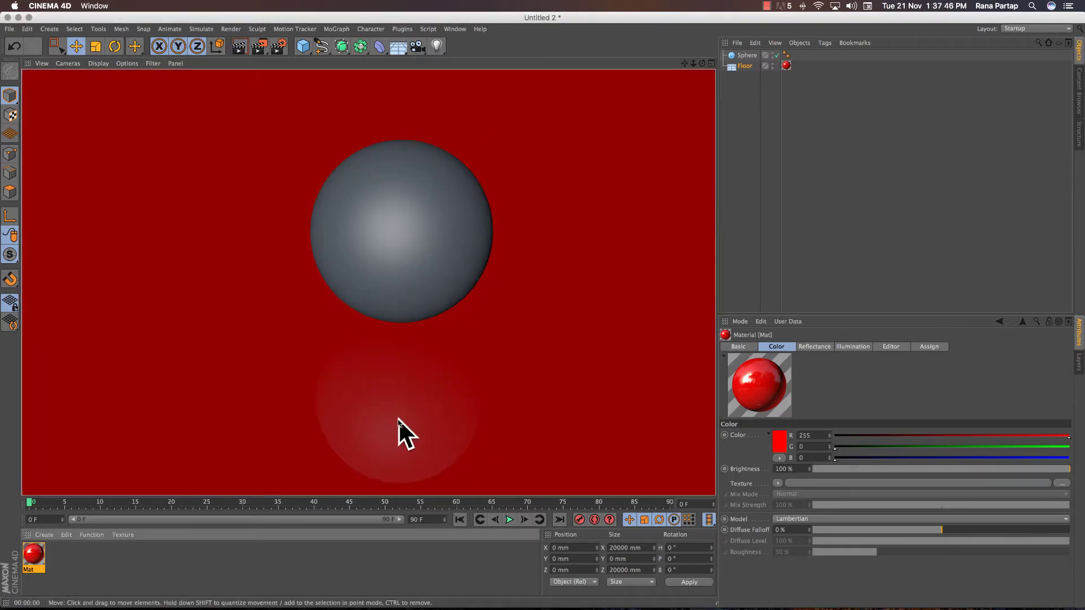
Raise the Phong layer's color brightness to 47% and render the view to check the stronger reflection.
{"action": "double_click", "coordinate": [35, 555]}
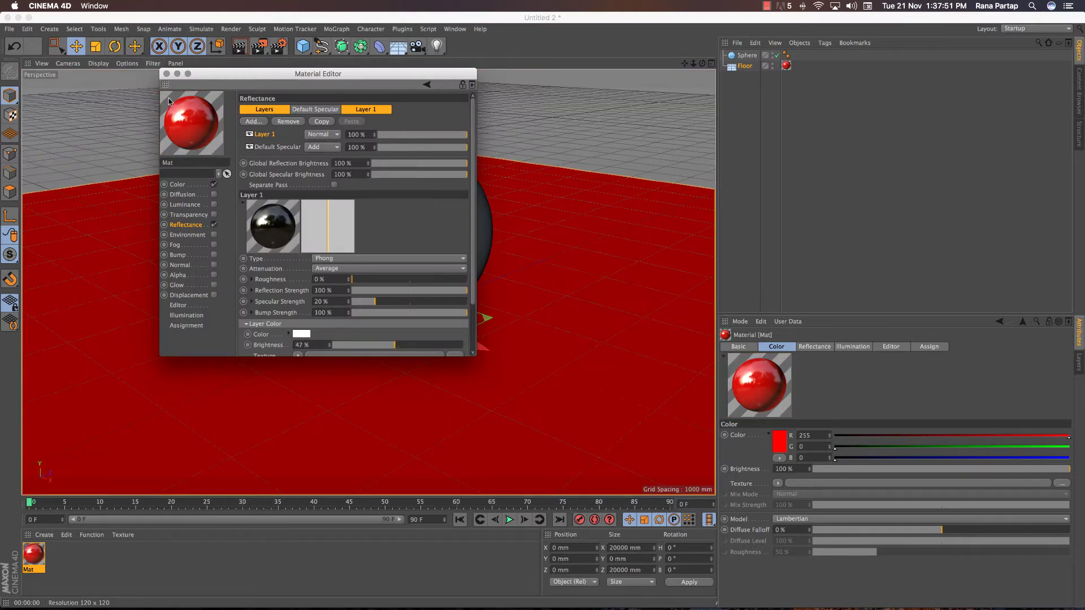
{"action": "left_click", "coordinate": [166, 73]}
{"action": "left_click", "coordinate": [284, 46]}
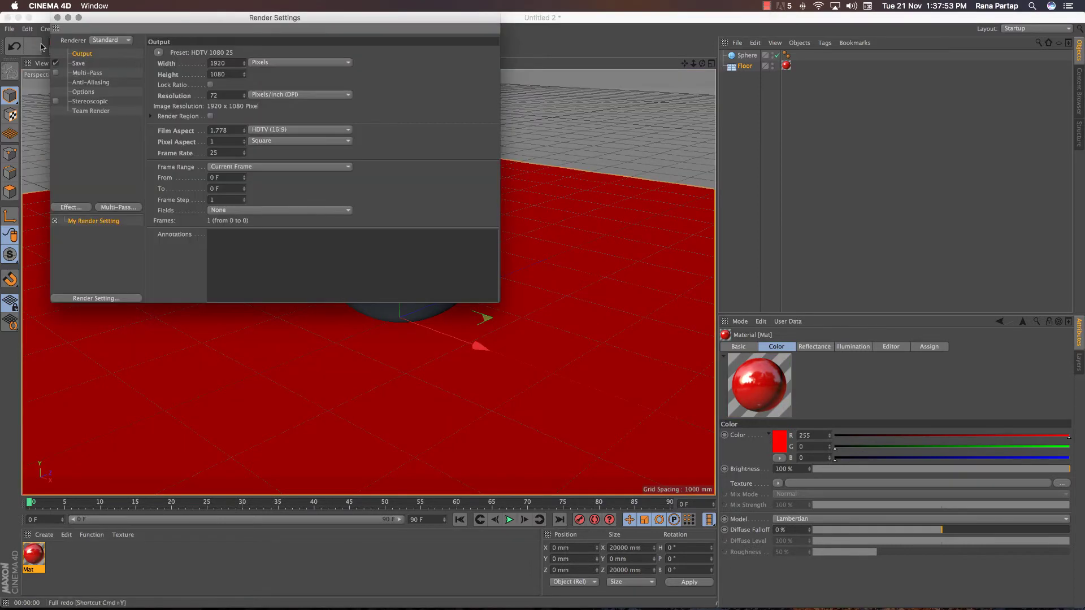
{"action": "left_click", "coordinate": [56, 17]}
{"action": "left_click", "coordinate": [239, 47]}
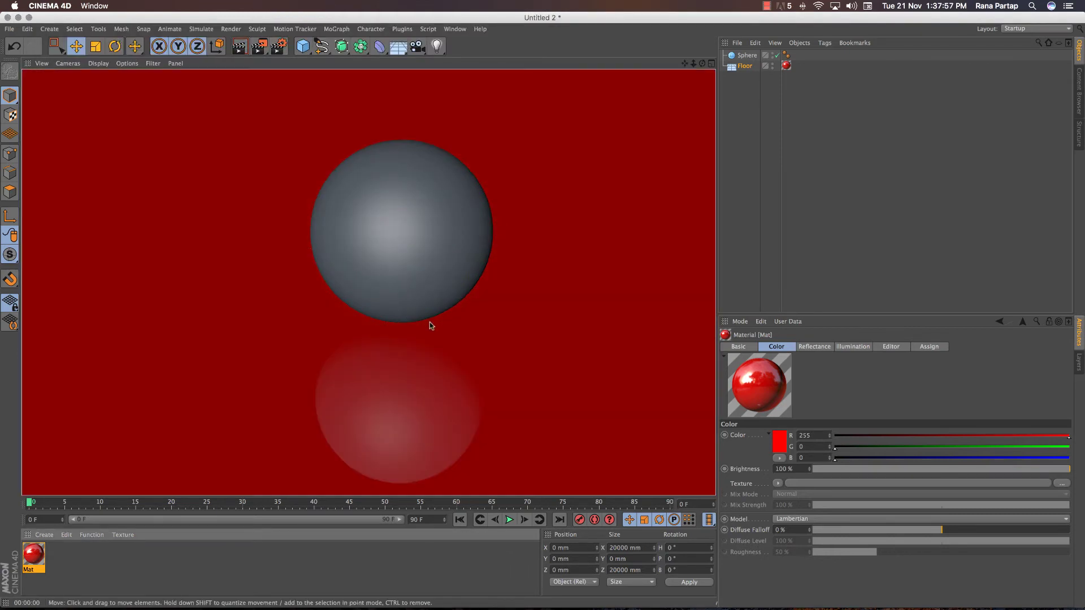
Leave the rendered preview and add a standard omni light to the scene.
{"action": "left_click", "coordinate": [431, 252]}
{"action": "left_click", "coordinate": [505, 125]}
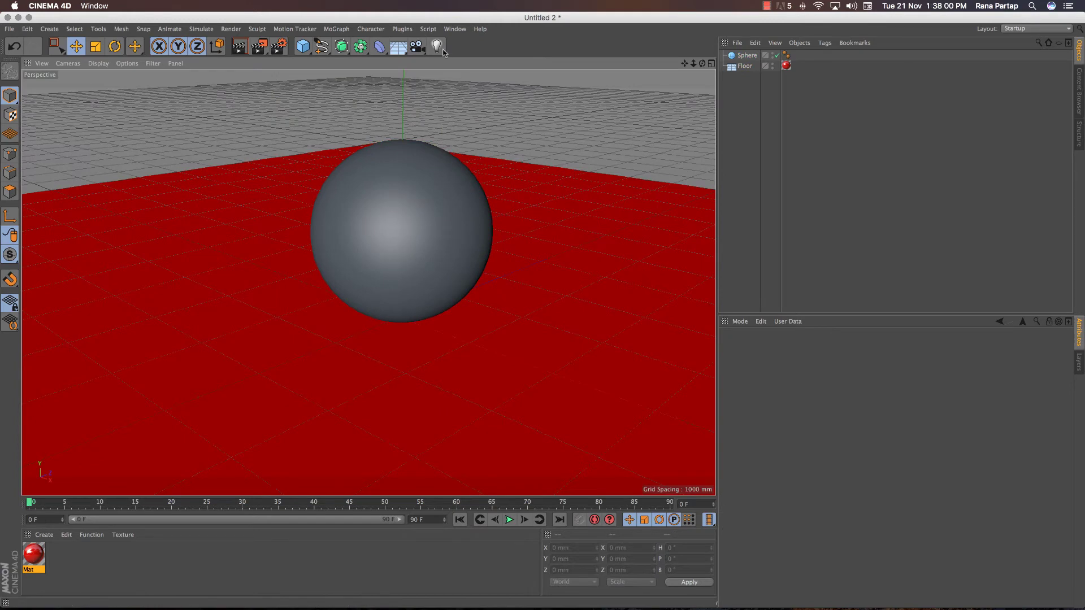
{"action": "left_click", "coordinate": [439, 46]}
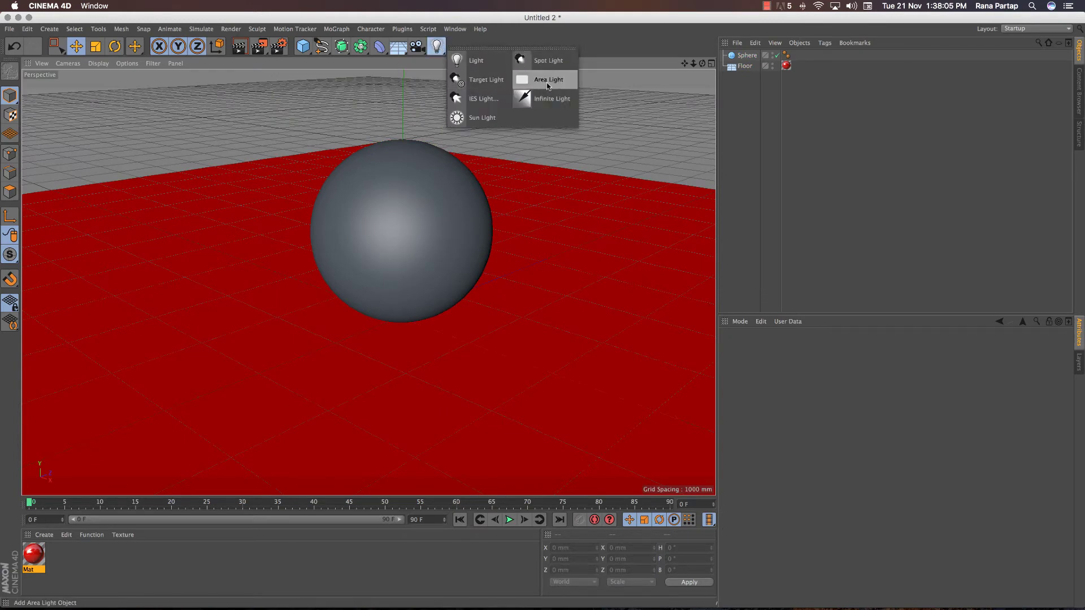
{"action": "left_click", "coordinate": [489, 69]}
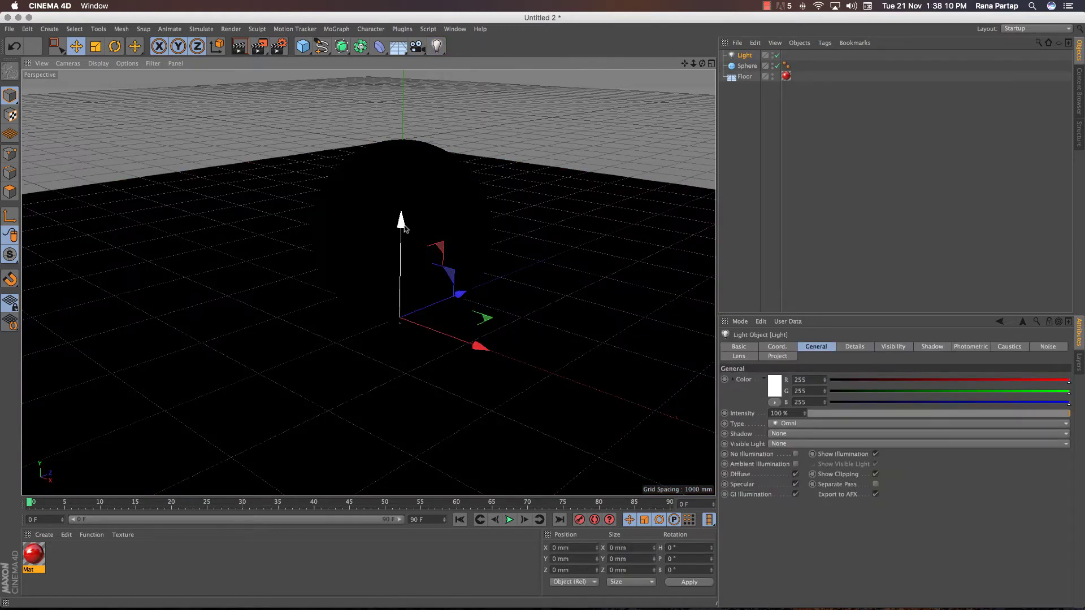
{"action": "left_click_drag", "start_coordinate": [490, 346], "coordinate": [557, 339]}
{"action": "key", "text": "super+z"}
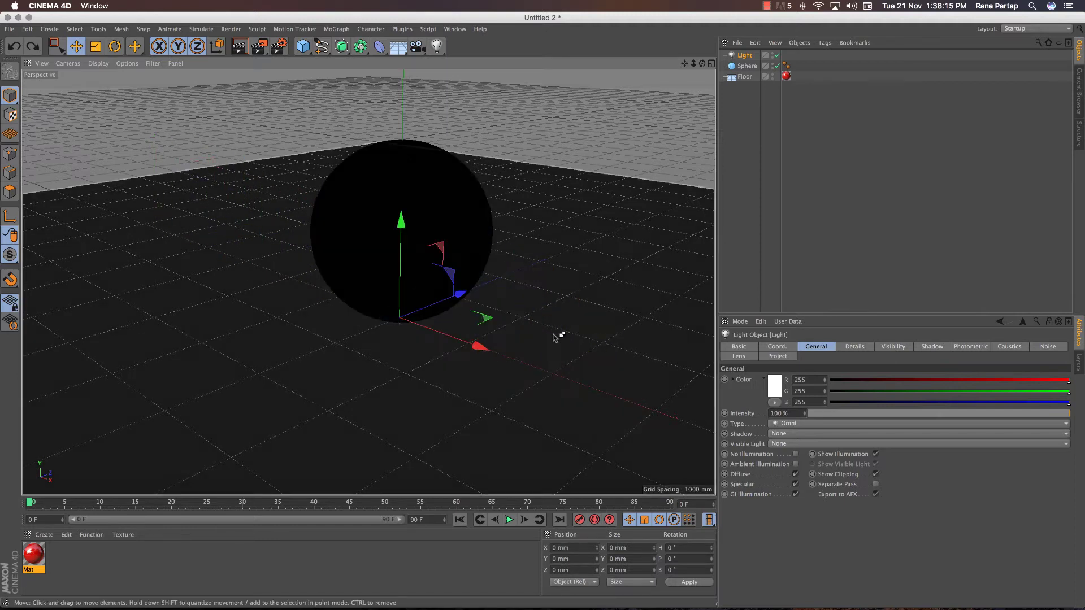
{"action": "left_click_drag", "start_coordinate": [459, 294], "coordinate": [339, 366]}
{"action": "key", "text": "super+z"}
Raise the light well above the sphere and shift it along the X axis so it shines from the side.
{"action": "mouse_move", "coordinate": [402, 221]}
{"action": "left_mouse_down"}
{"action": "mouse_move", "coordinate": [401, 249]}
{"action": "mouse_move", "coordinate": [402, 215]}
{"action": "mouse_move", "coordinate": [403, 229]}
{"action": "left_mouse_up"}
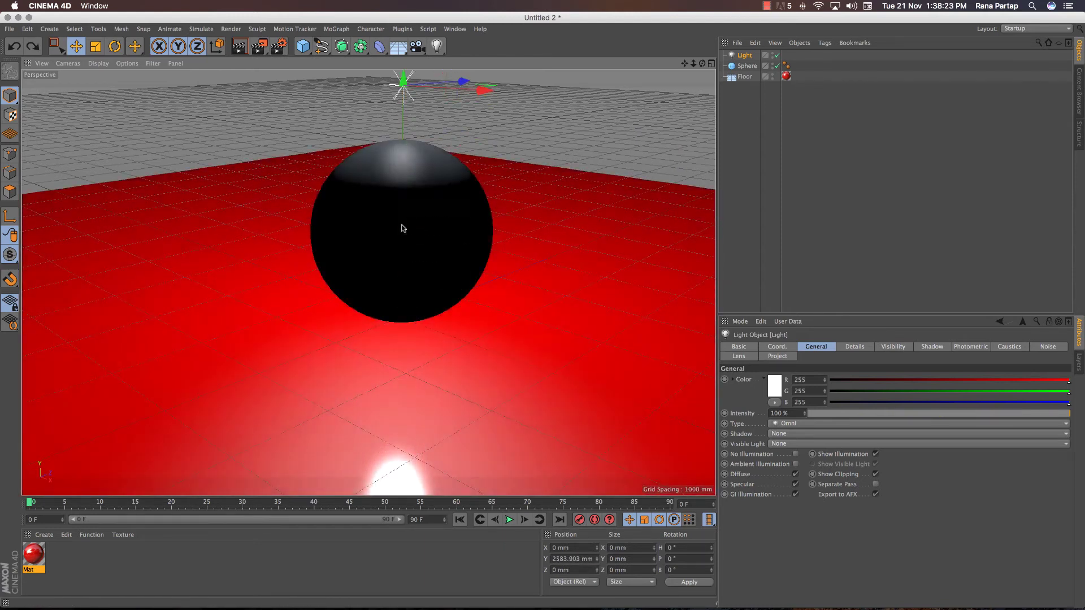
{"action": "scroll", "coordinate": [407, 188], "scroll_direction": "down", "scroll_amount": 2}
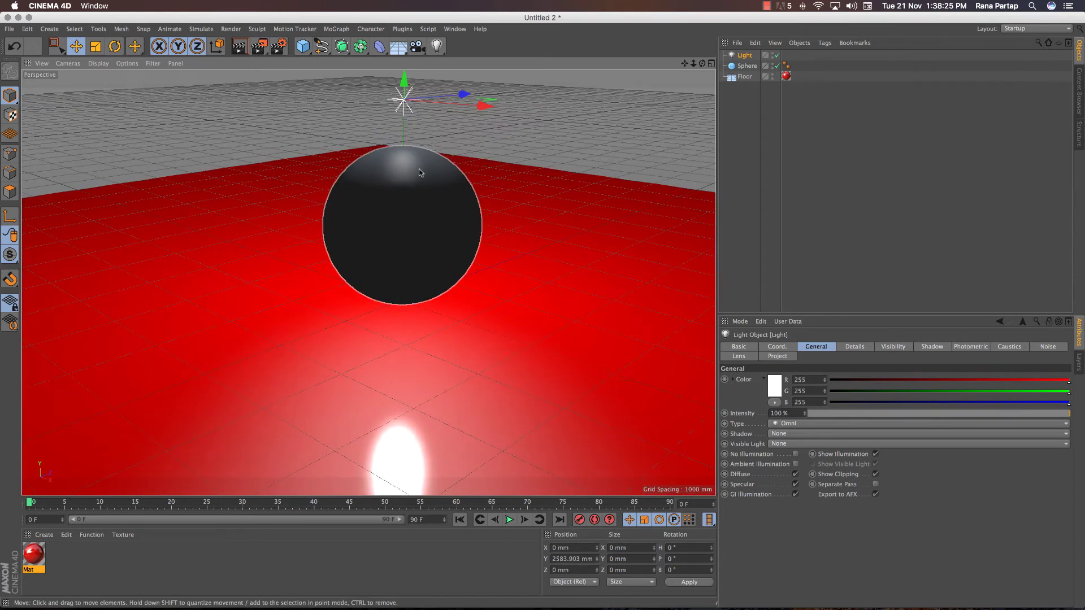
{"action": "middle_click_drag", "start_coordinate": [420, 172], "coordinate": [419, 311], "text": "alt"}
{"action": "left_click_drag", "start_coordinate": [404, 184], "coordinate": [404, 116]}
{"action": "left_click_drag", "start_coordinate": [456, 185], "coordinate": [670, 256]}
Add a camera to the scene from the current perspective view.
{"action": "left_click", "coordinate": [419, 47]}
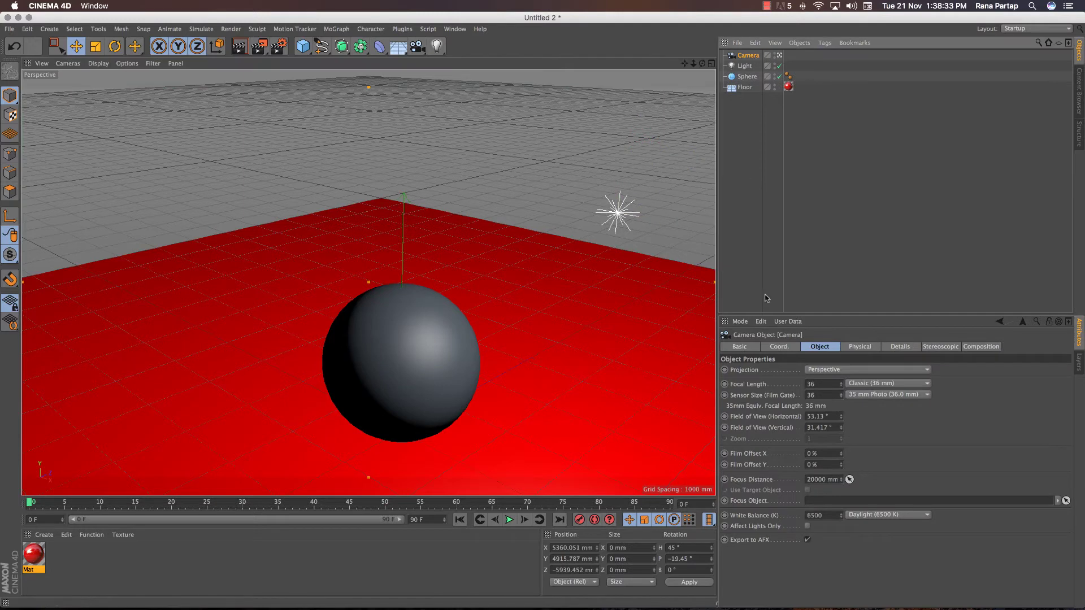
Set the camera's X and Y position and its heading and pitch rotation to 0.
{"action": "left_click", "coordinate": [784, 347]}
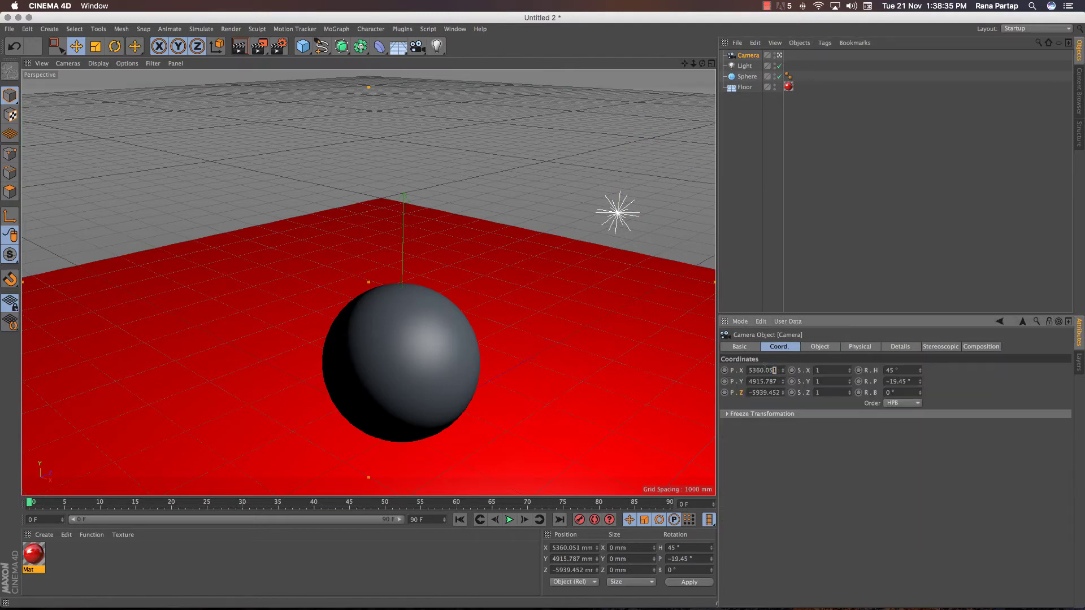
{"action": "type", "text": "0"}
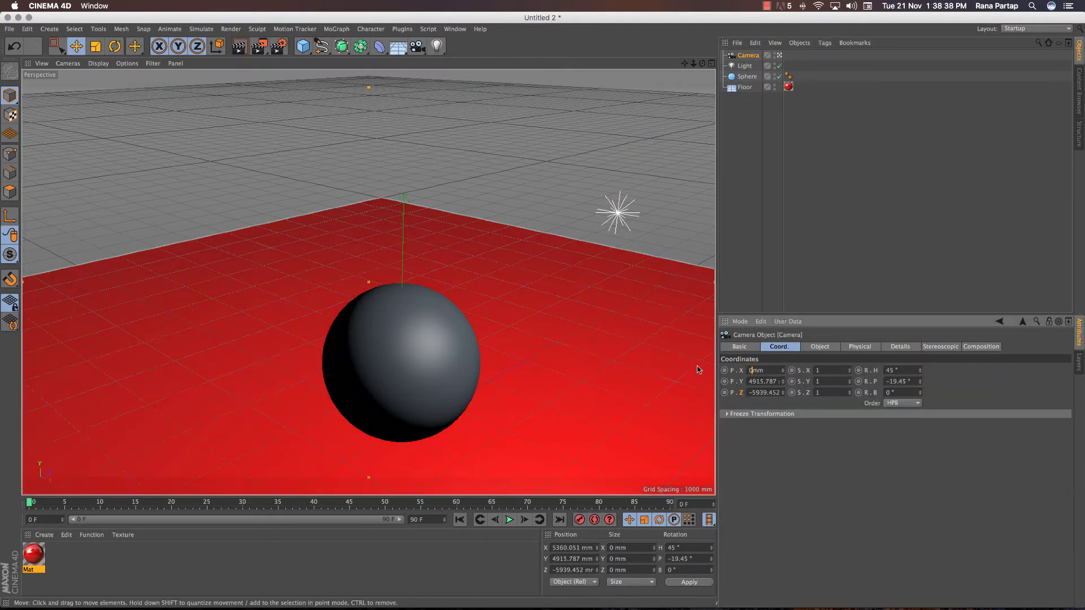
{"action": "key", "text": "Tab"}
{"action": "type", "text": "0"}
{"action": "key", "text": "Return"}
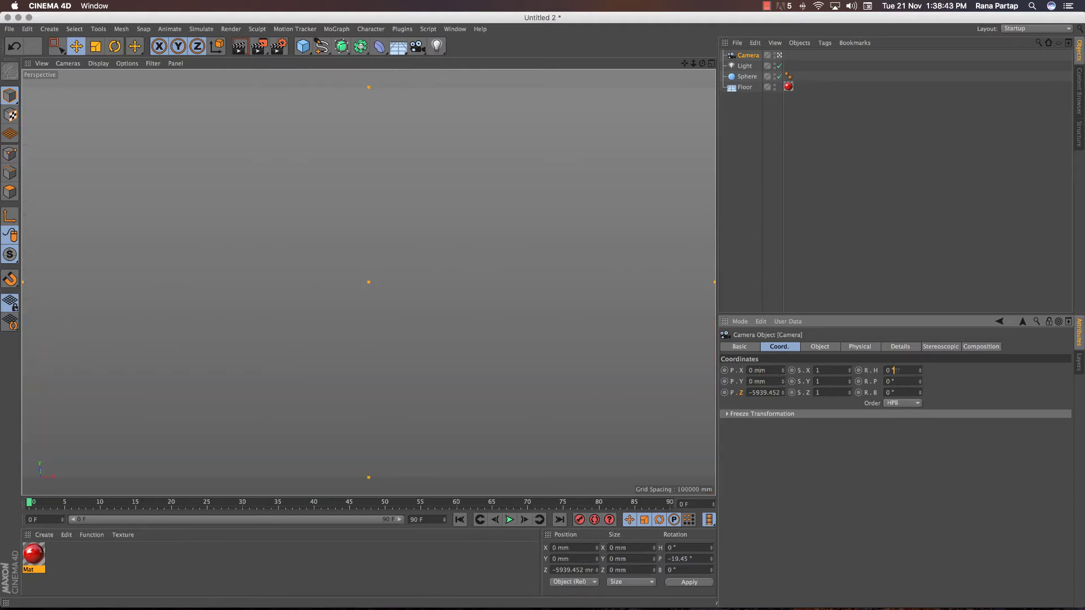
{"action": "key", "text": "Return"}
Raise the camera to about 1520 mm and pull it back to about -11,400 mm in Z, test-rendering the view along the way.
{"action": "left_click_drag", "start_coordinate": [783, 395], "coordinate": [782, 370]}
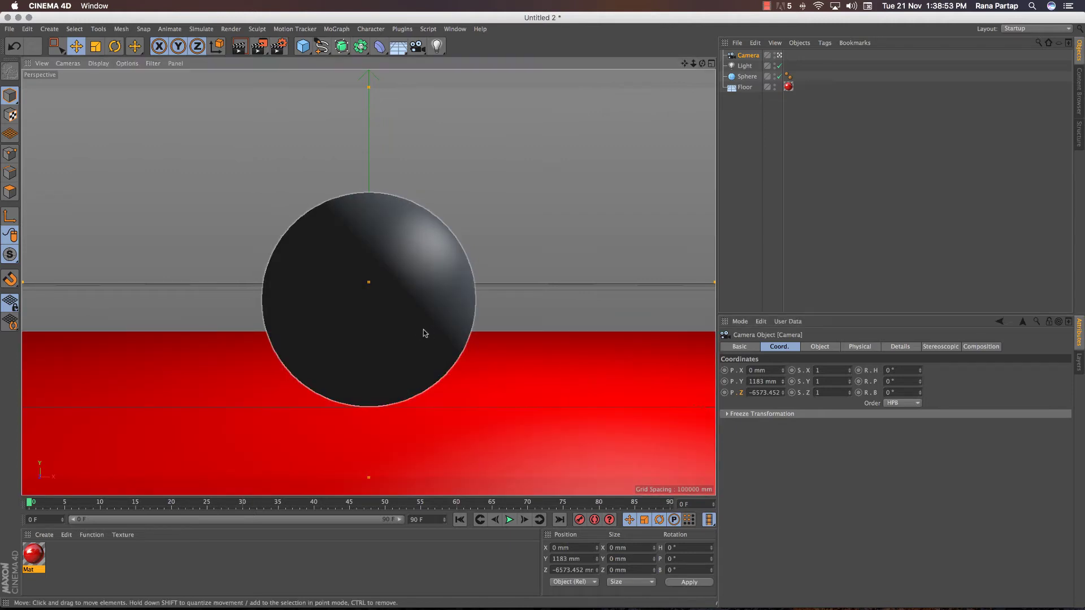
{"action": "right_click_drag", "start_coordinate": [415, 325], "coordinate": [423, 448], "text": "alt"}
{"action": "middle_click_drag", "start_coordinate": [409, 393], "coordinate": [370, 366], "text": "alt"}
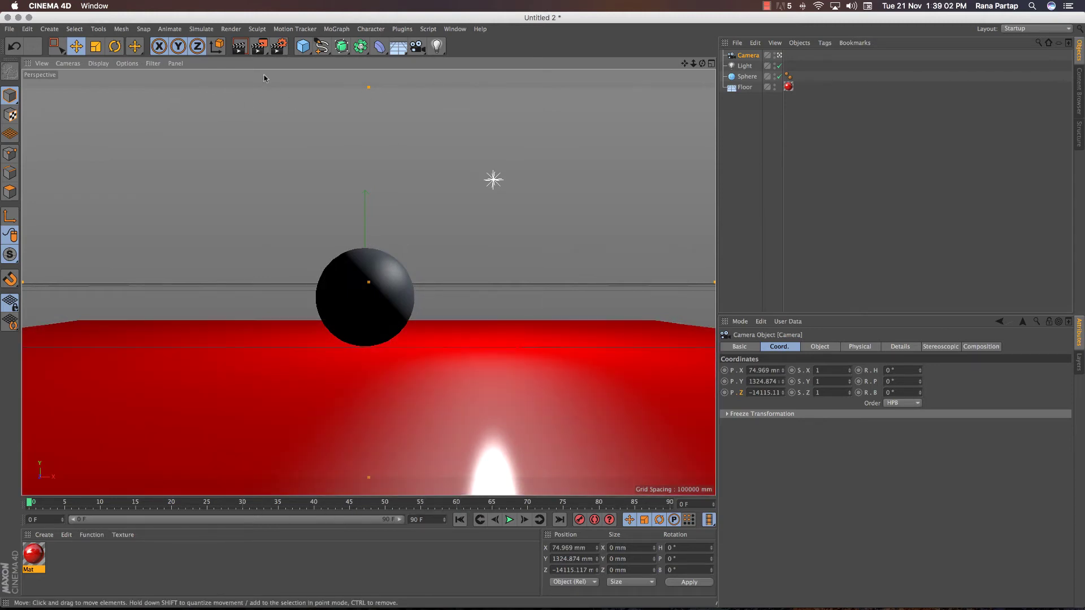
{"action": "left_click", "coordinate": [240, 49]}
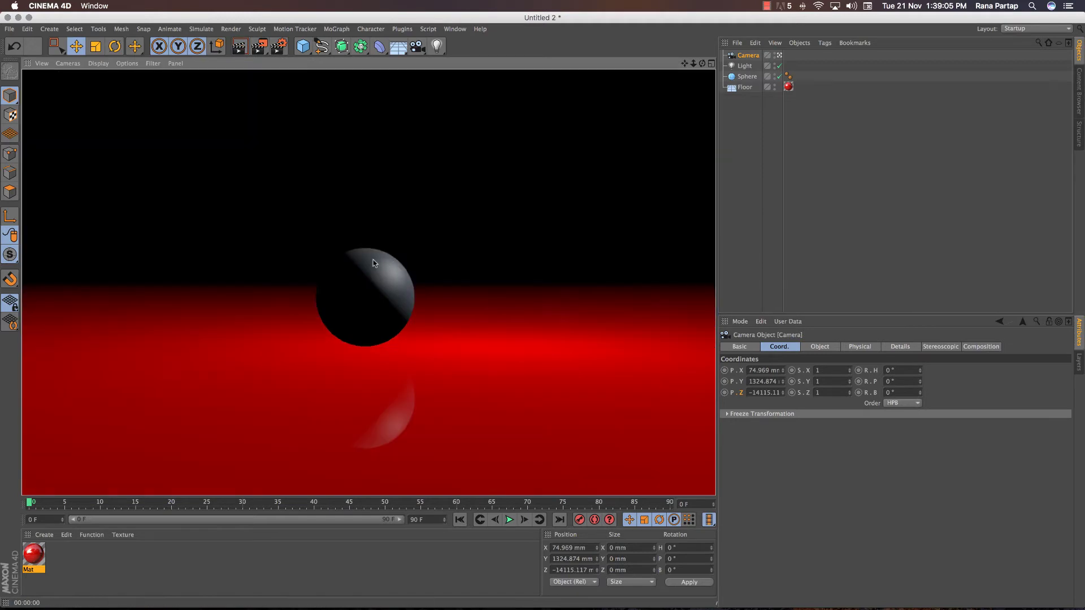
{"action": "left_click", "coordinate": [463, 227]}
{"action": "scroll", "coordinate": [341, 233], "scroll_direction": "up", "scroll_amount": 2}
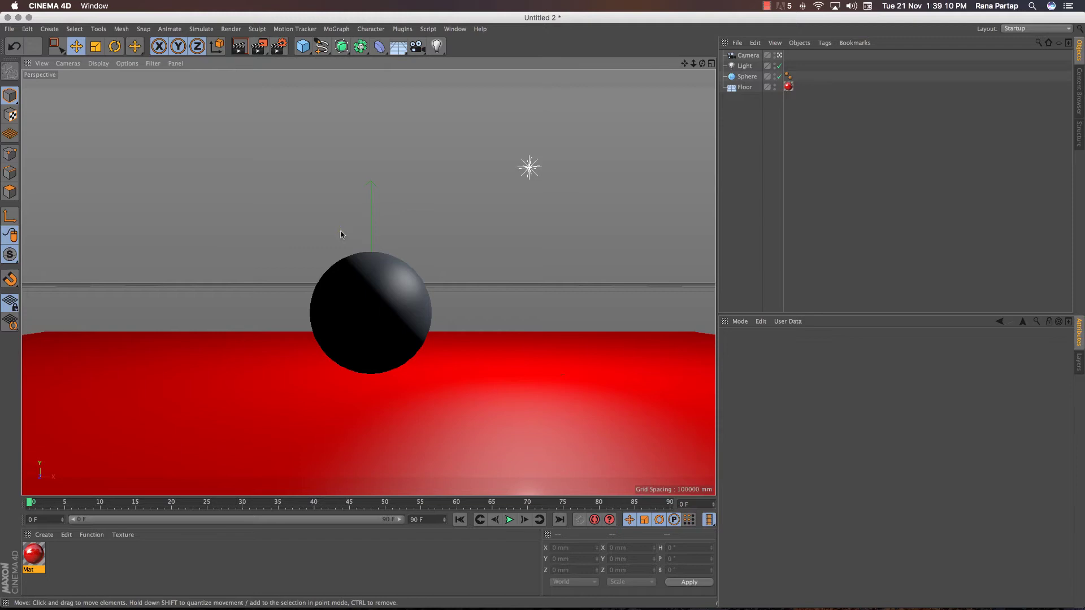
Render the camera view to check the lighting and record a keyframe for the camera at frame 0.
{"action": "left_click", "coordinate": [526, 169]}
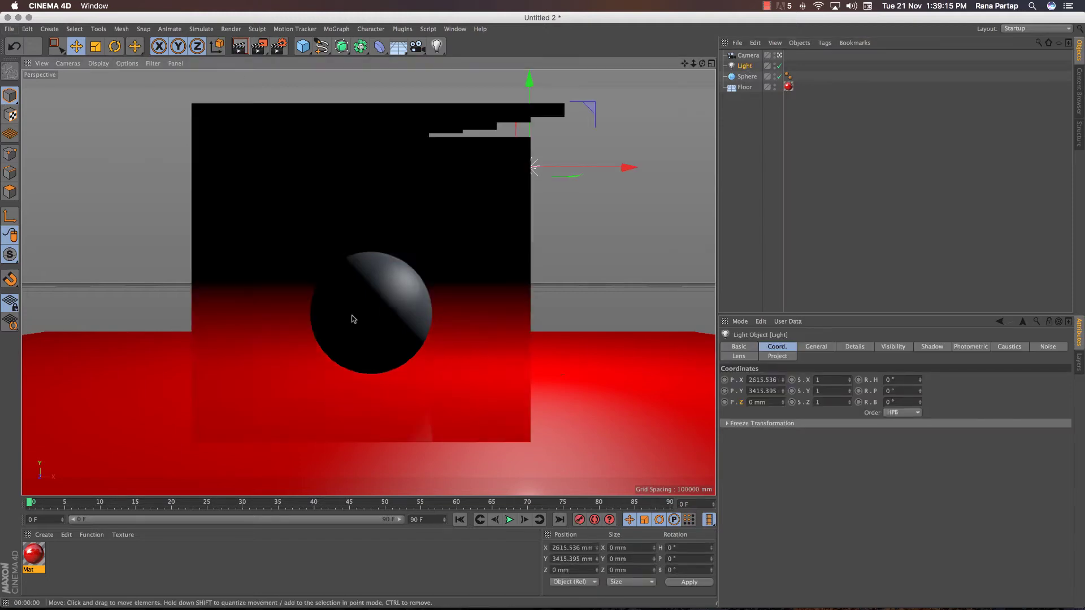
{"action": "left_click", "coordinate": [336, 235]}
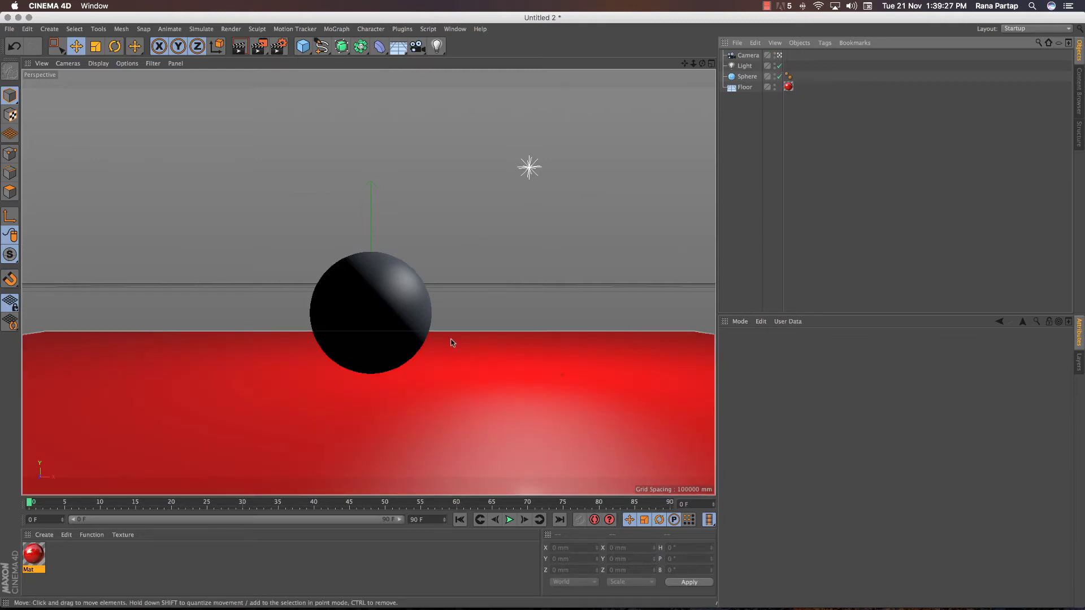
{"action": "key", "text": "super+r"}
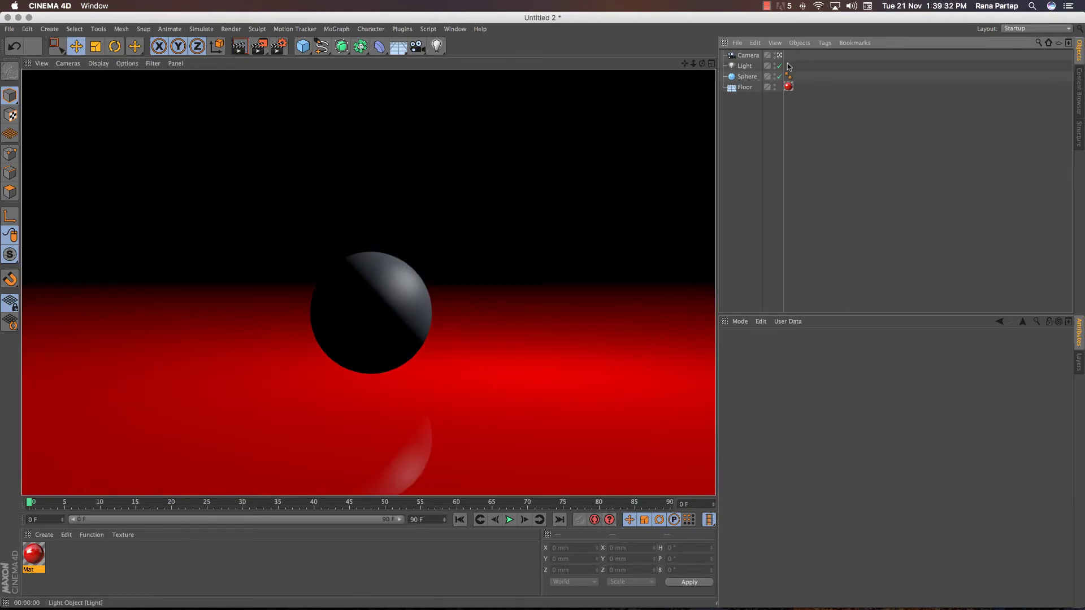
{"action": "left_click", "coordinate": [749, 56]}
{"action": "left_click", "coordinate": [580, 520]}
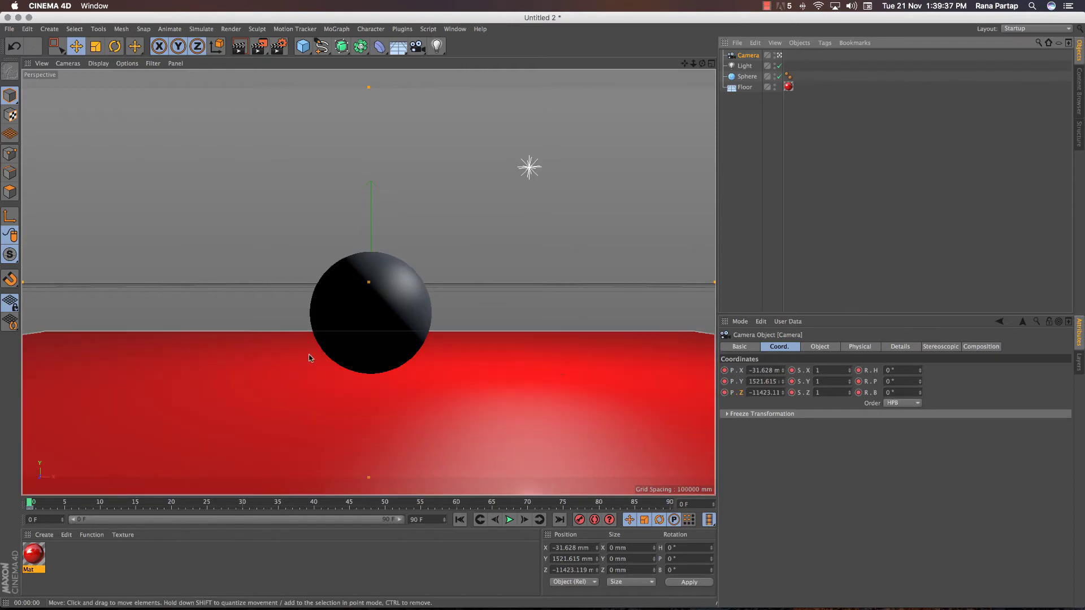
Go to frame 14, move the camera to an angled view of the sphere from the side and above, and render it.
{"action": "left_click", "coordinate": [129, 502]}
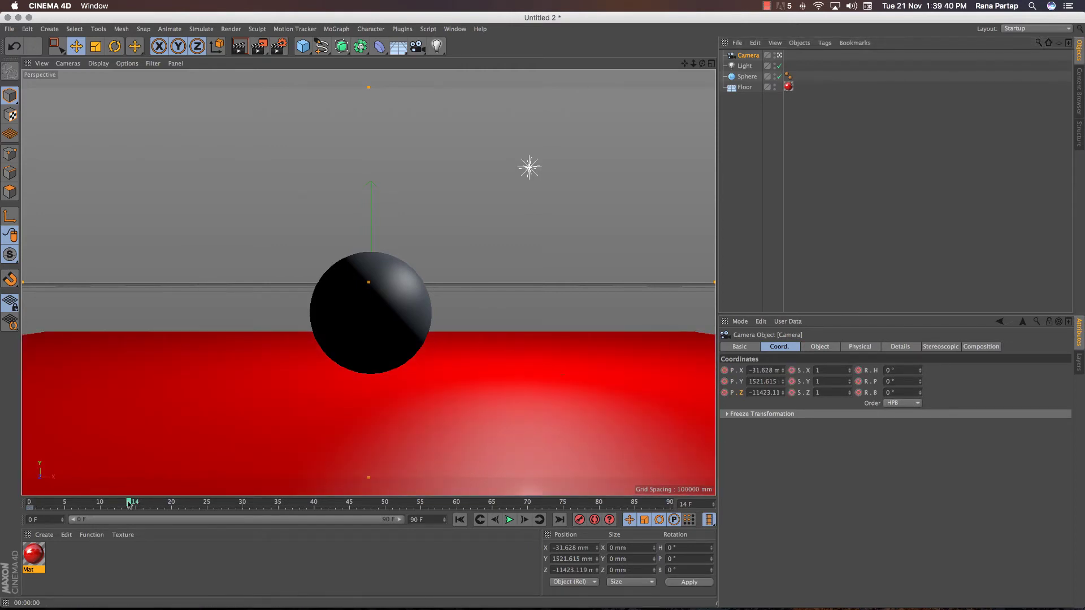
{"action": "scroll", "coordinate": [385, 302], "scroll_direction": "down", "scroll_amount": 3}
{"action": "scroll", "coordinate": [386, 302], "scroll_direction": "up", "scroll_amount": 2}
{"action": "scroll", "coordinate": [375, 295], "scroll_direction": "down", "scroll_amount": 10}
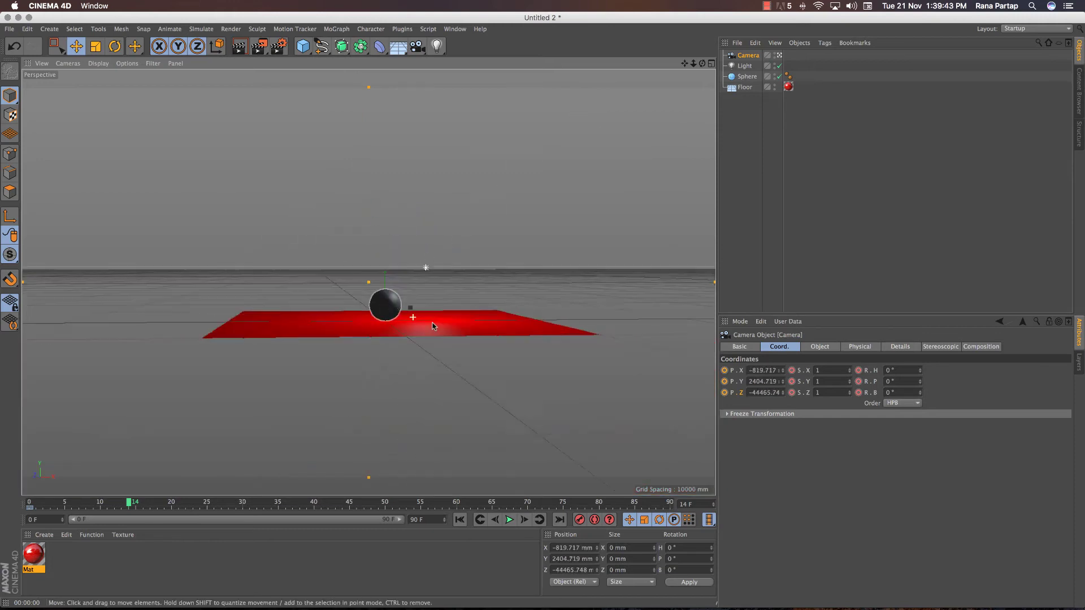
{"action": "left_click_drag", "start_coordinate": [433, 324], "coordinate": [493, 343], "text": "alt"}
{"action": "right_click_drag", "start_coordinate": [455, 324], "coordinate": [435, 165], "text": "alt"}
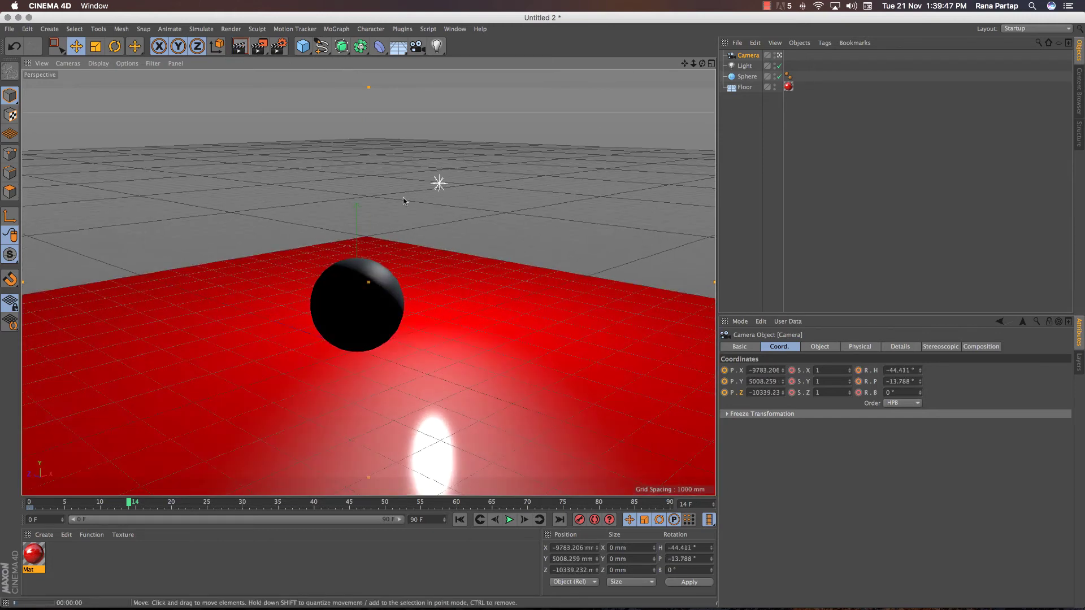
{"action": "key", "text": "super+r"}
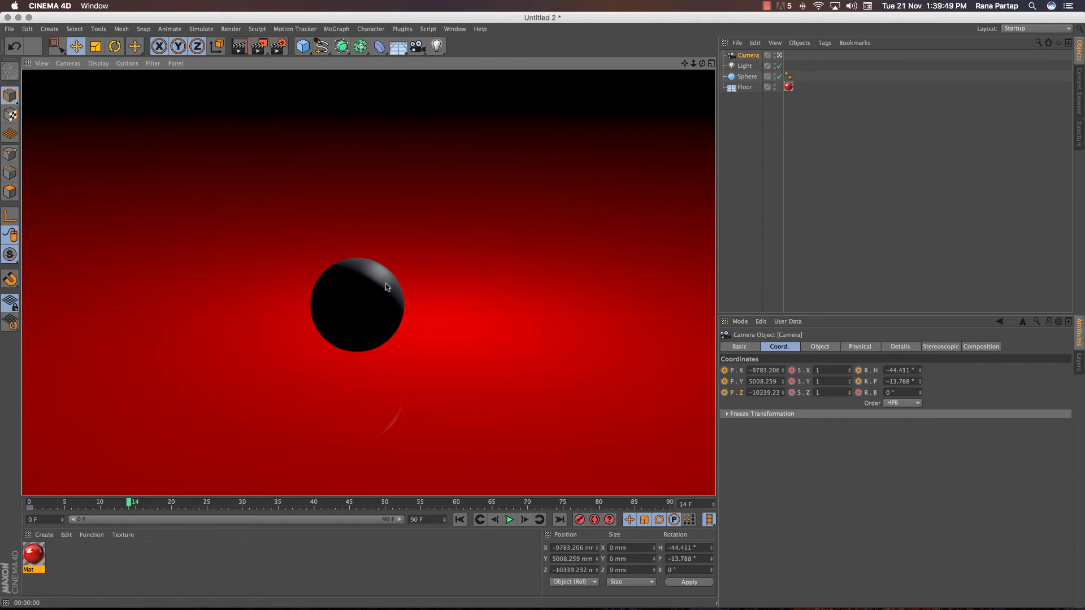
{"action": "left_click", "coordinate": [475, 263]}
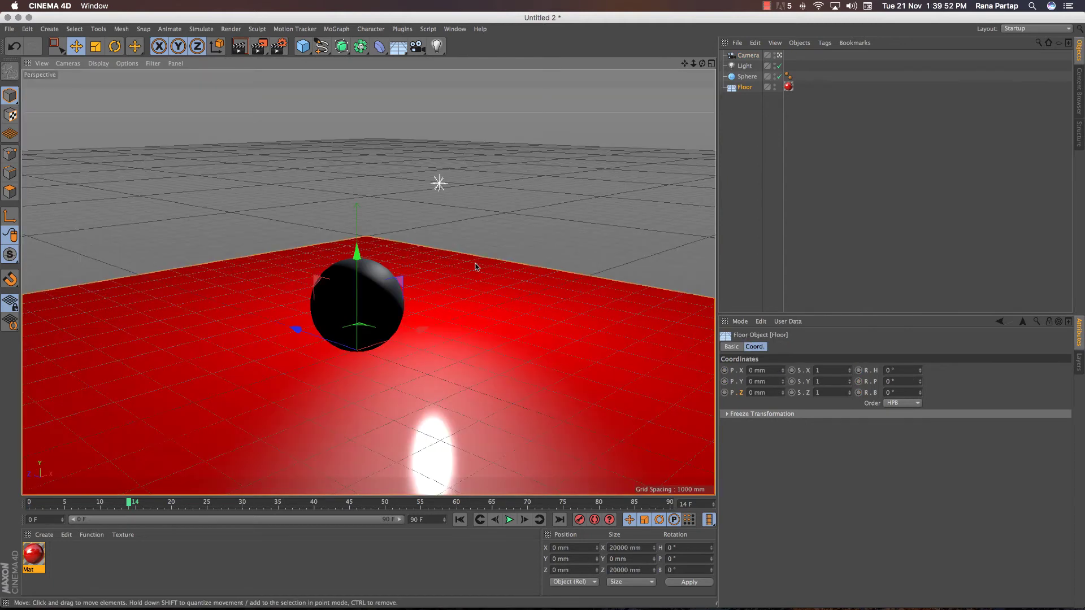
Swing the camera around to show the whole floor, and return to frame 0 to restore the keyframed view.
{"action": "scroll", "coordinate": [483, 259], "scroll_direction": "down", "scroll_amount": 6}
{"action": "scroll", "coordinate": [483, 258], "scroll_direction": "up", "scroll_amount": 3}
{"action": "left_click_drag", "start_coordinate": [514, 270], "coordinate": [346, 295], "text": "alt"}
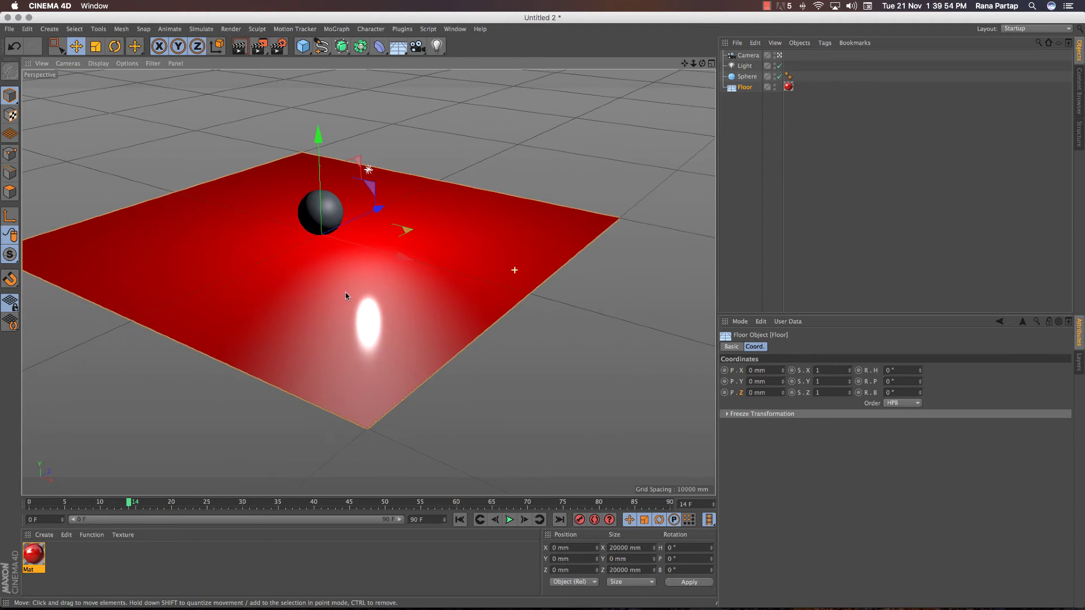
{"action": "left_click", "coordinate": [748, 55]}
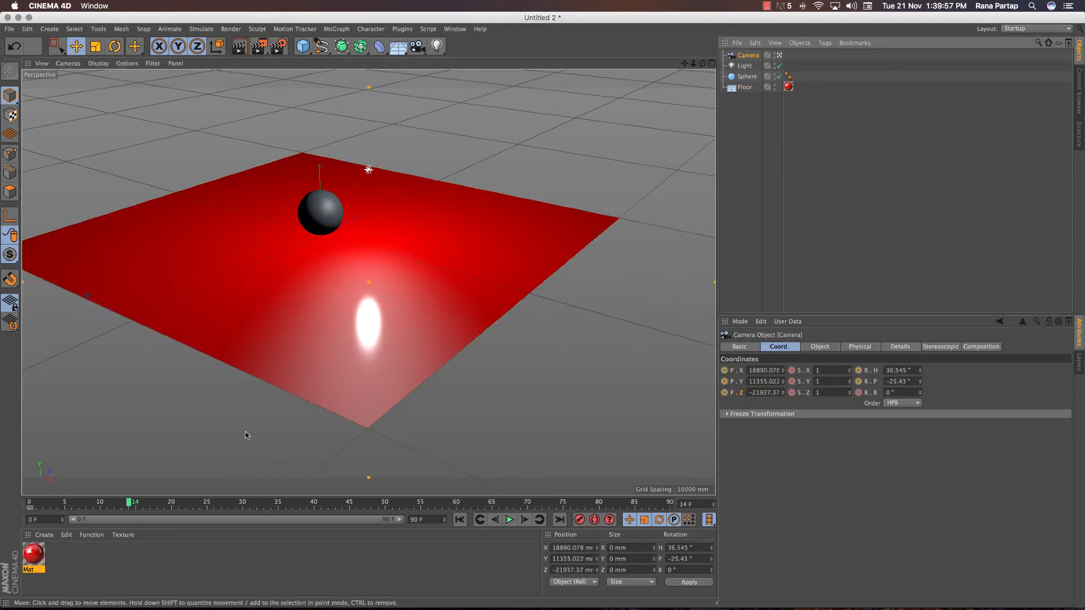
{"action": "left_click_drag", "start_coordinate": [121, 503], "coordinate": [29, 503]}
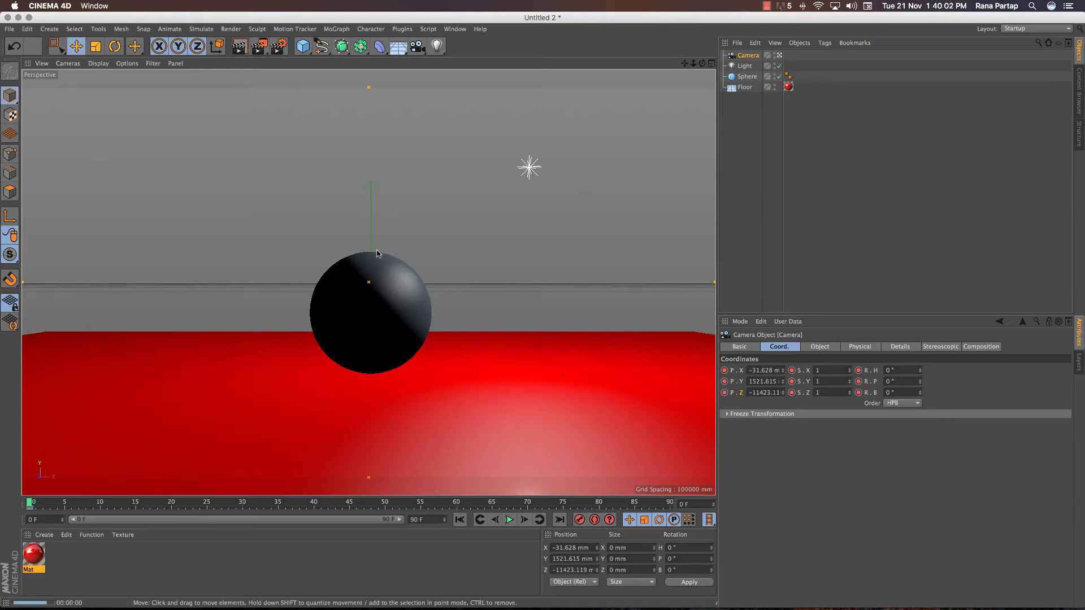
Test-render the keyframed view and move the light along the Z axis in front of the sphere, to about -4964 mm.
{"action": "left_click", "coordinate": [239, 47]}
{"action": "left_click", "coordinate": [370, 287]}
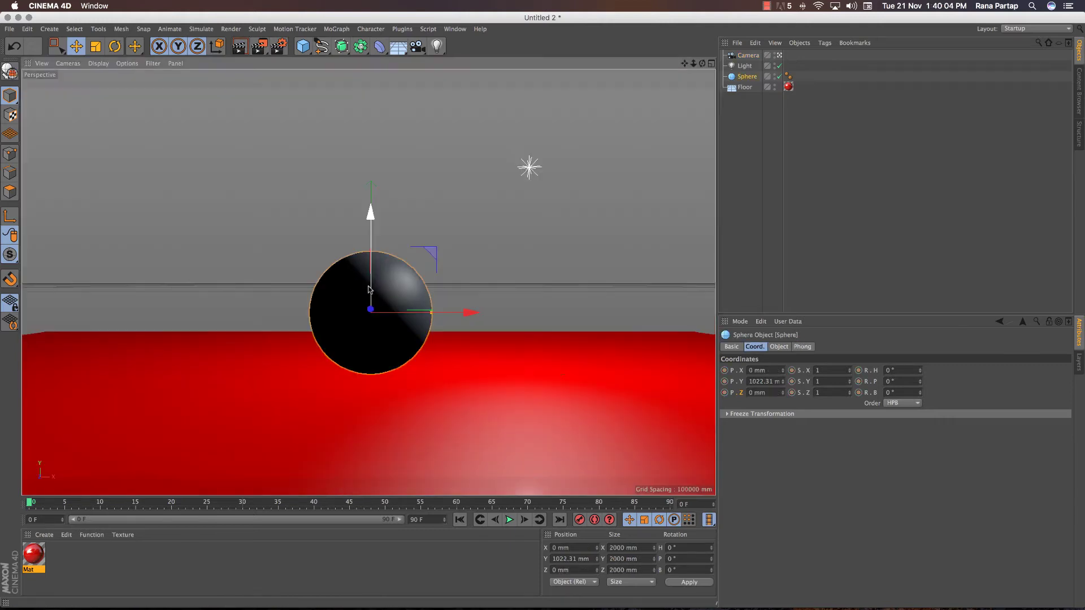
{"action": "scroll", "coordinate": [370, 287], "scroll_direction": "down", "scroll_amount": 3}
{"action": "left_click_drag", "start_coordinate": [367, 294], "coordinate": [443, 325], "text": "alt"}
{"action": "left_click", "coordinate": [425, 198]}
{"action": "left_click_drag", "start_coordinate": [384, 189], "coordinate": [565, 221]}
Restore the camera's keyframed view by moving to frame 4, and render it to check the new light position.
{"action": "left_click", "coordinate": [748, 55]}
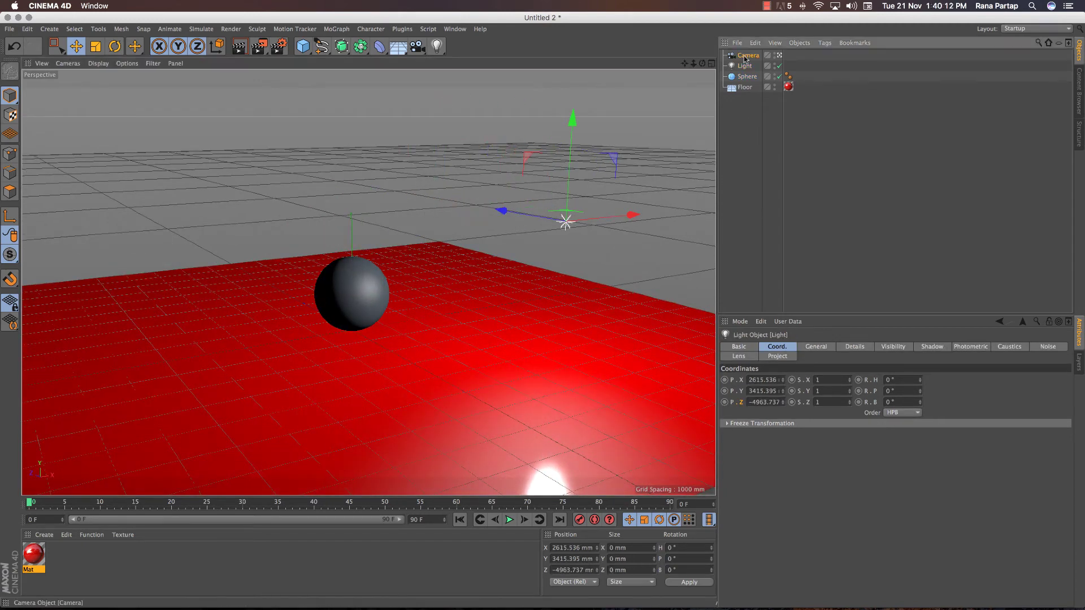
{"action": "left_click", "coordinate": [109, 502]}
{"action": "left_click", "coordinate": [57, 502]}
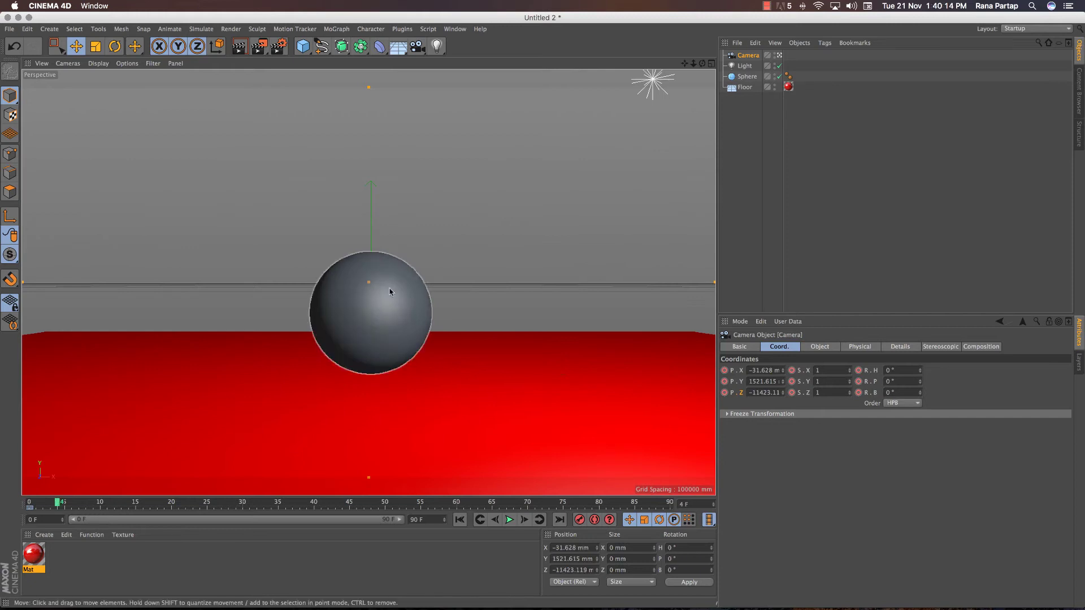
{"action": "left_click", "coordinate": [239, 46]}
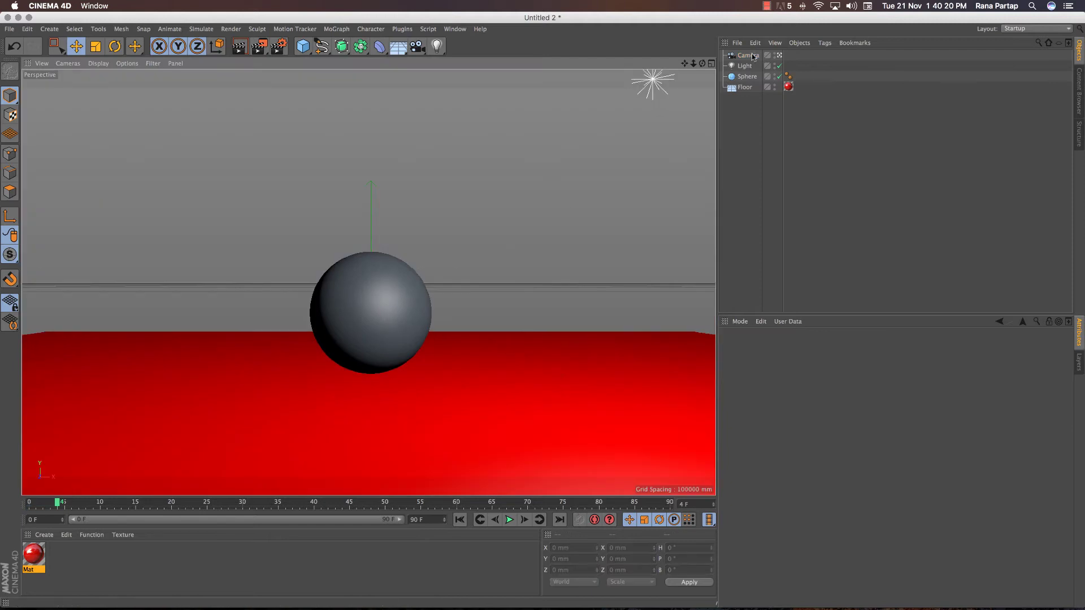
Set the light's shadow type to Area.
{"action": "left_click", "coordinate": [744, 66]}
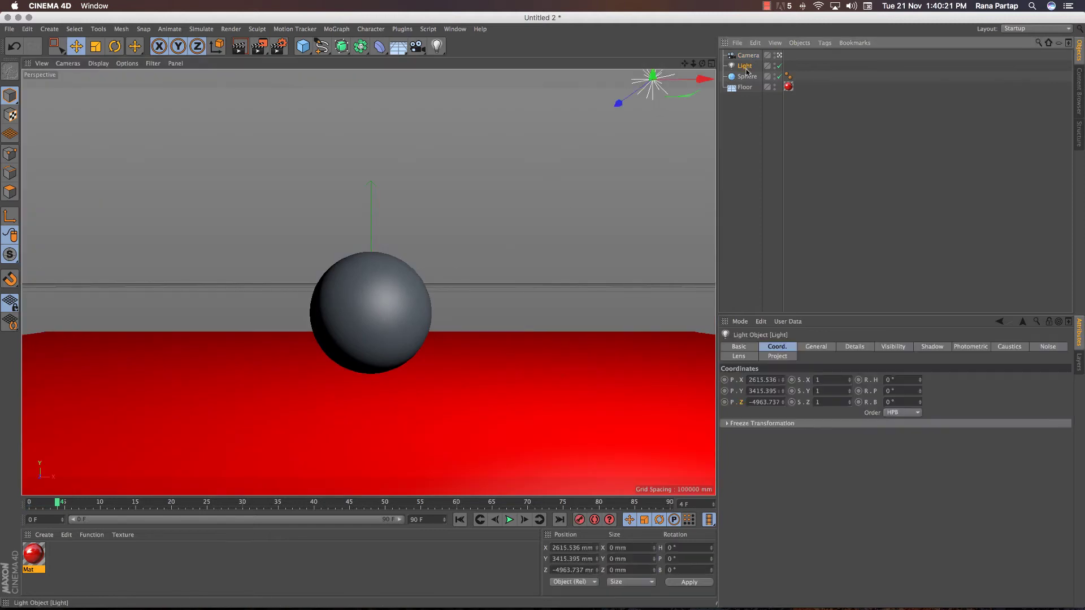
{"action": "left_click", "coordinate": [784, 349]}
{"action": "left_click", "coordinate": [816, 348]}
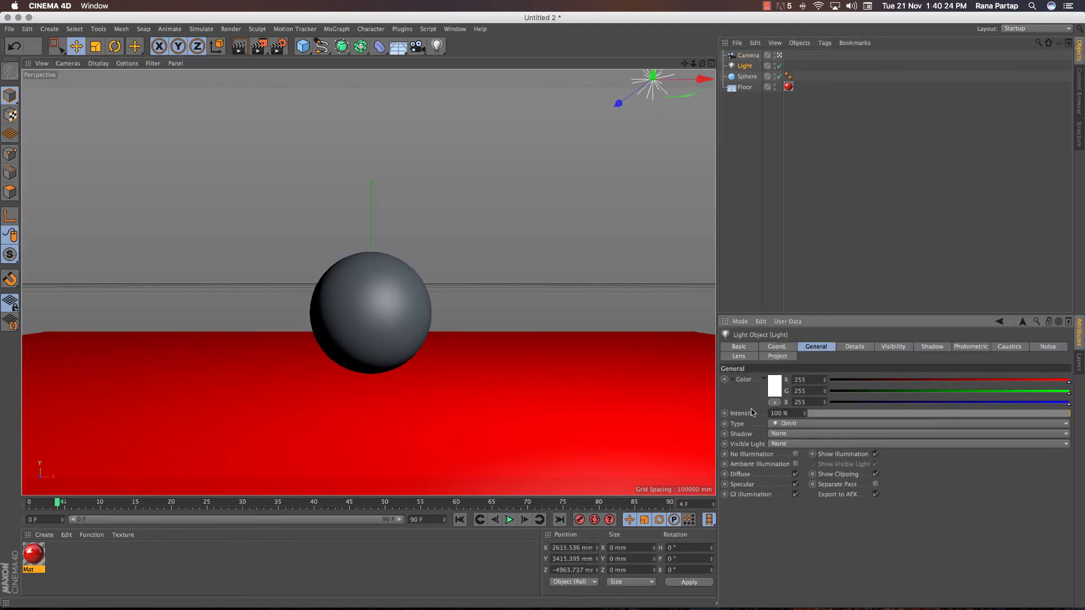
{"action": "left_click", "coordinate": [780, 434]}
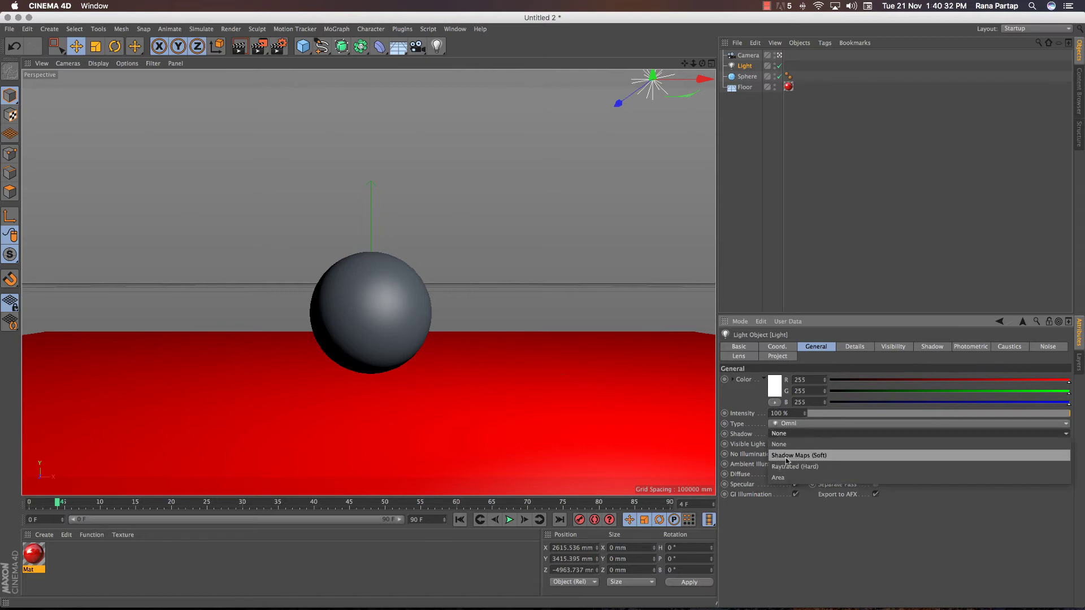
{"action": "left_click", "coordinate": [793, 478]}
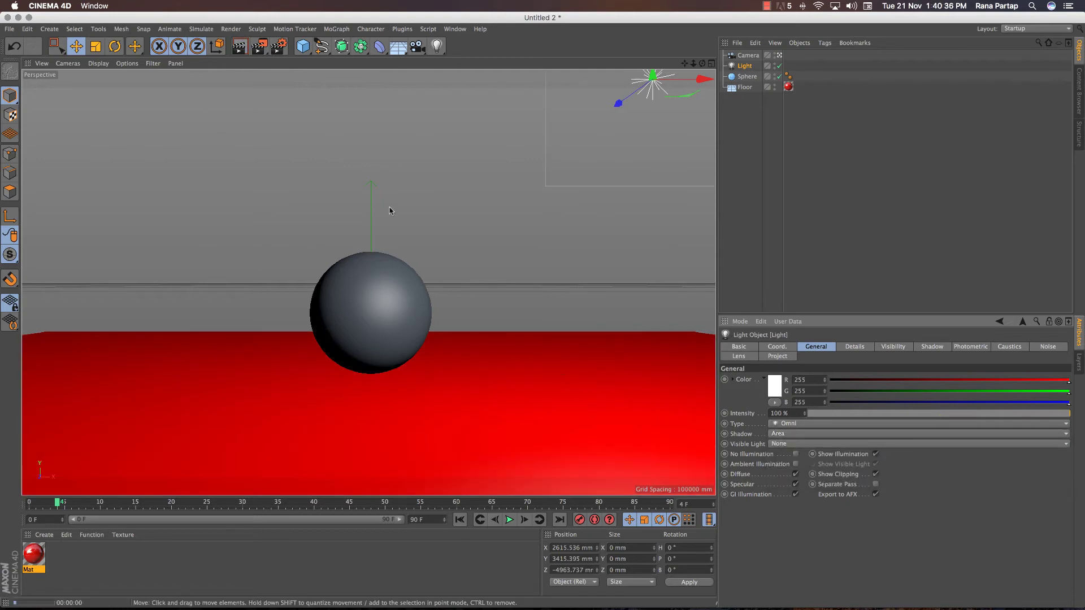
Render the scene from the front and from a closer, angled view to examine the sphere's area shadow.
{"action": "key", "text": "alt+r"}
{"action": "double_click", "coordinate": [392, 230]}
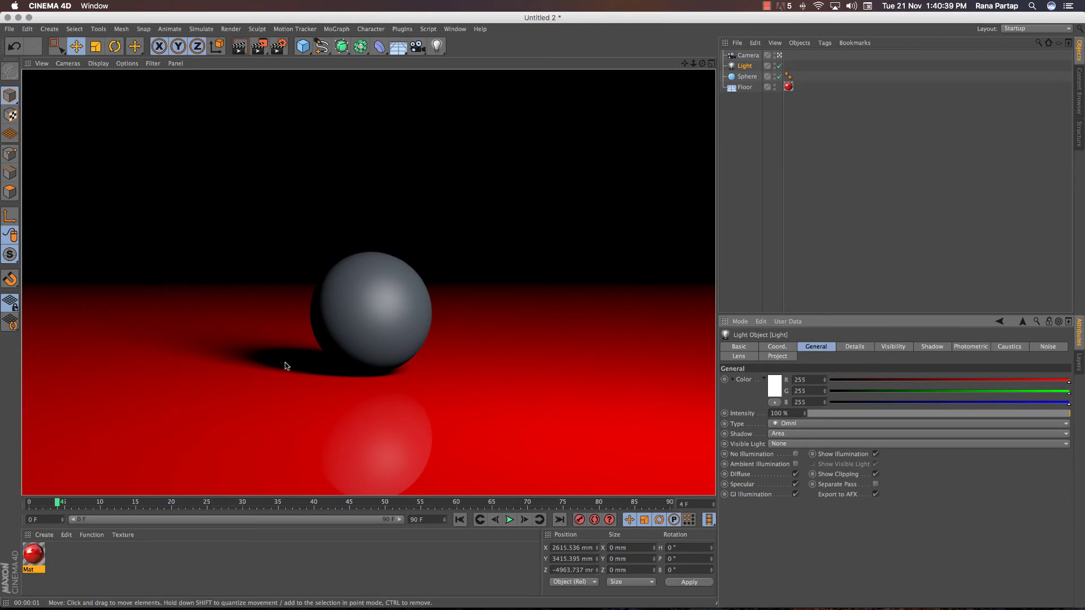
{"action": "key", "text": "alt+r"}
{"action": "left_click", "coordinate": [284, 333]}
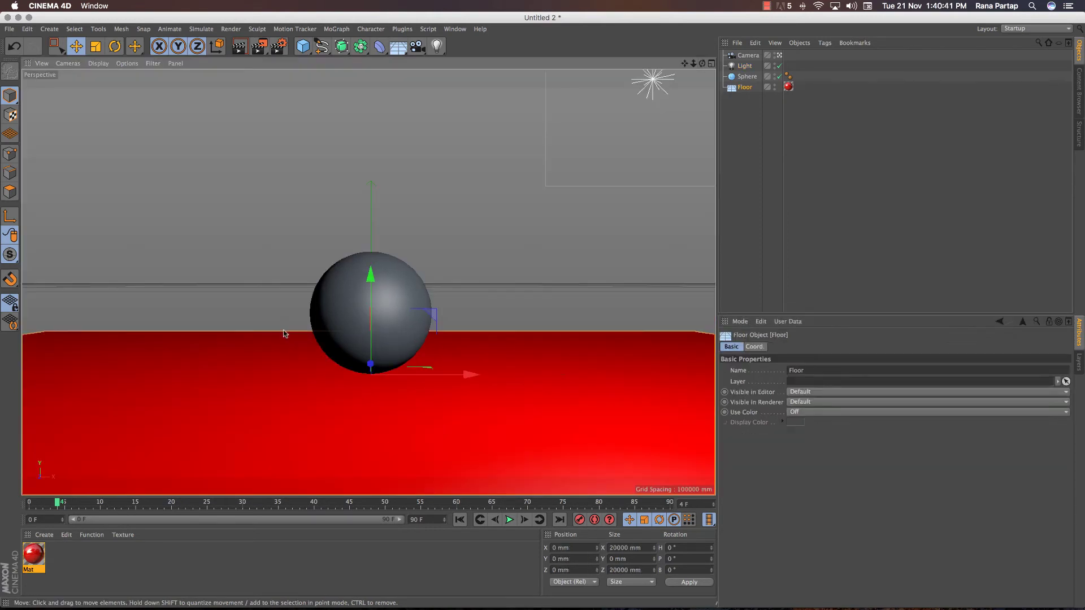
{"action": "left_click_drag", "start_coordinate": [281, 295], "coordinate": [341, 308], "text": "alt"}
{"action": "scroll", "coordinate": [262, 295], "scroll_direction": "up", "scroll_amount": 5}
{"action": "left_click", "coordinate": [239, 46]}
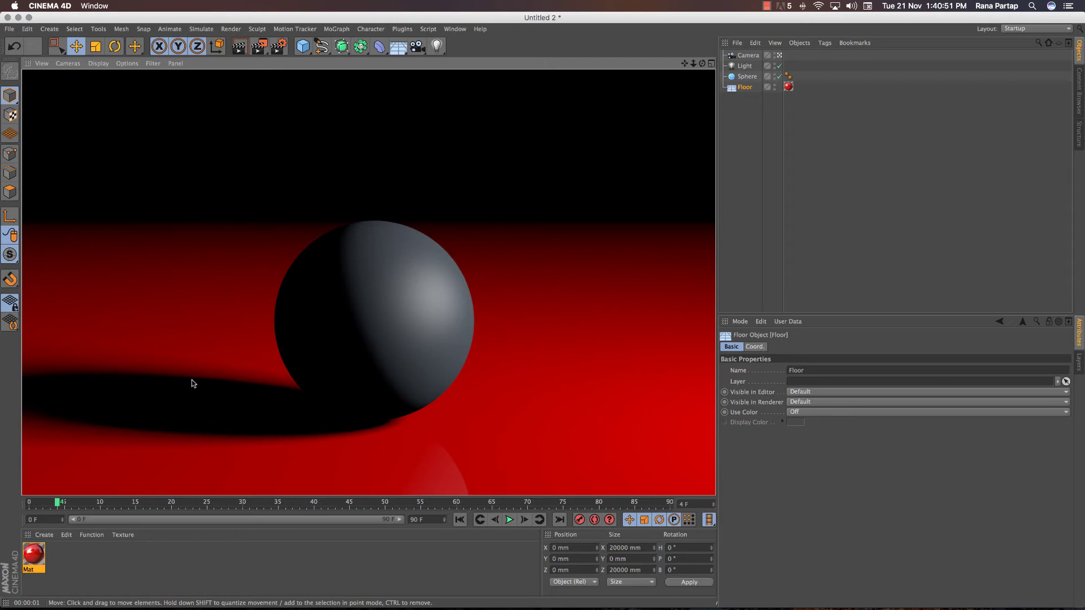
Shift the light along the X axis to about 14 mm, and render an elevated view to check the shadow.
{"action": "left_click", "coordinate": [743, 87]}
{"action": "left_click", "coordinate": [744, 66]}
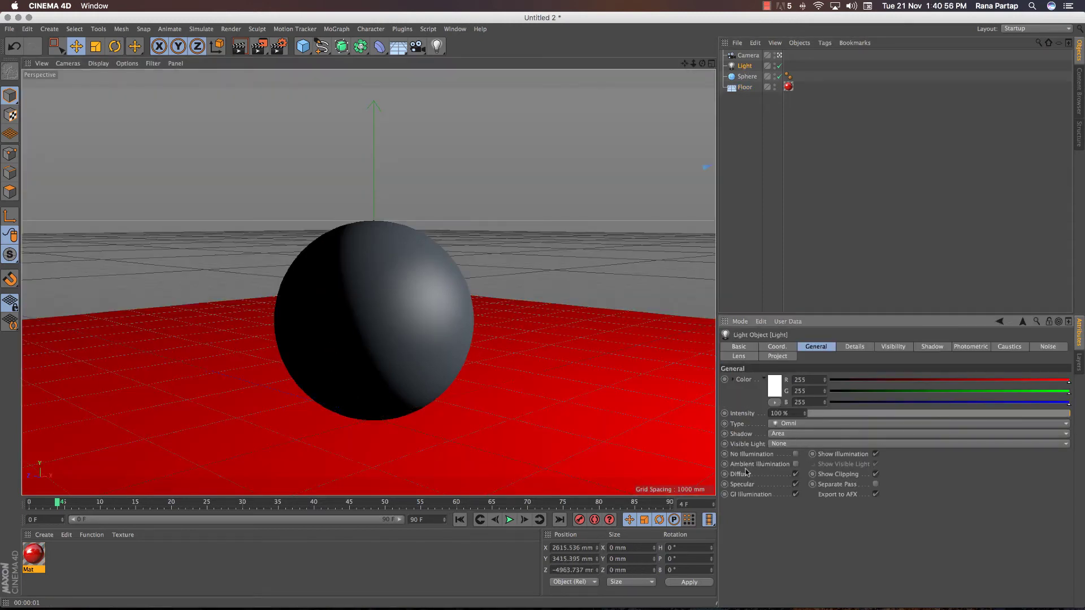
{"action": "mouse_move", "coordinate": [979, 418]}
{"action": "left_mouse_down"}
{"action": "mouse_move", "coordinate": [938, 416]}
{"action": "mouse_move", "coordinate": [1062, 416]}
{"action": "mouse_move", "coordinate": [997, 417]}
{"action": "left_mouse_up"}
{"action": "left_click", "coordinate": [239, 46]}
{"action": "left_click_drag", "start_coordinate": [585, 352], "coordinate": [513, 388], "text": "alt"}
{"action": "left_click_drag", "start_coordinate": [509, 322], "coordinate": [165, 293]}
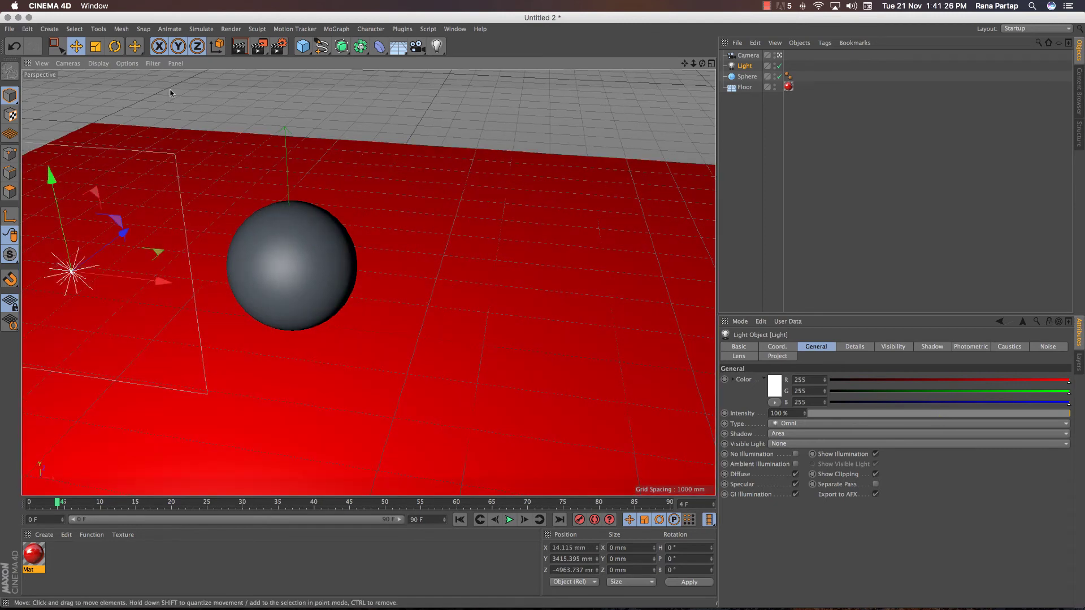
{"action": "left_click", "coordinate": [239, 46]}
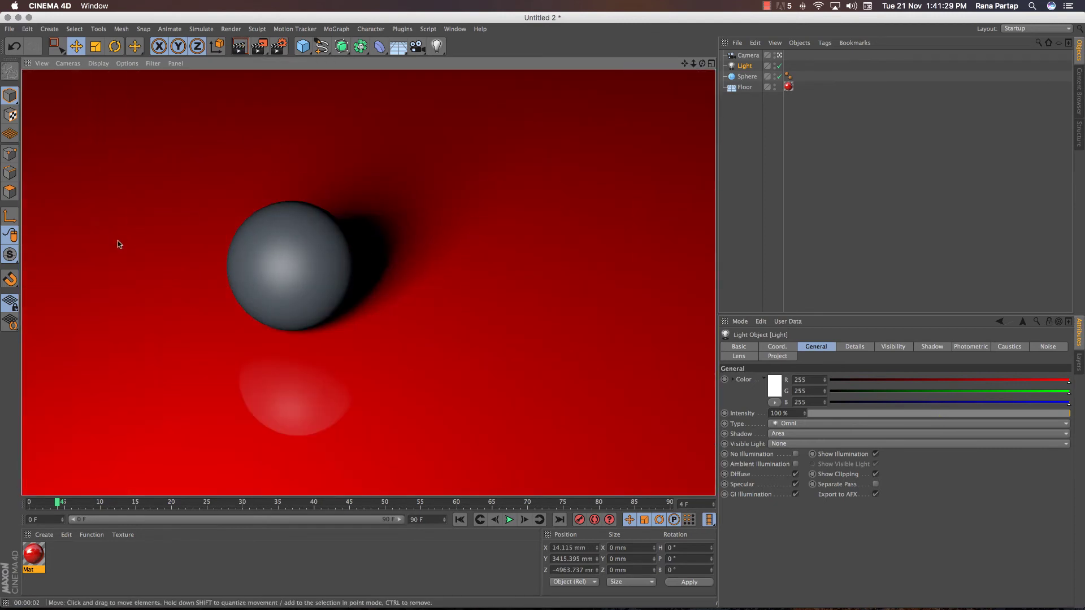
Move the light along the Z axis closer to the sphere, to about -1117 mm, and render the view.
{"action": "left_click", "coordinate": [332, 254]}
{"action": "left_click", "coordinate": [73, 273]}
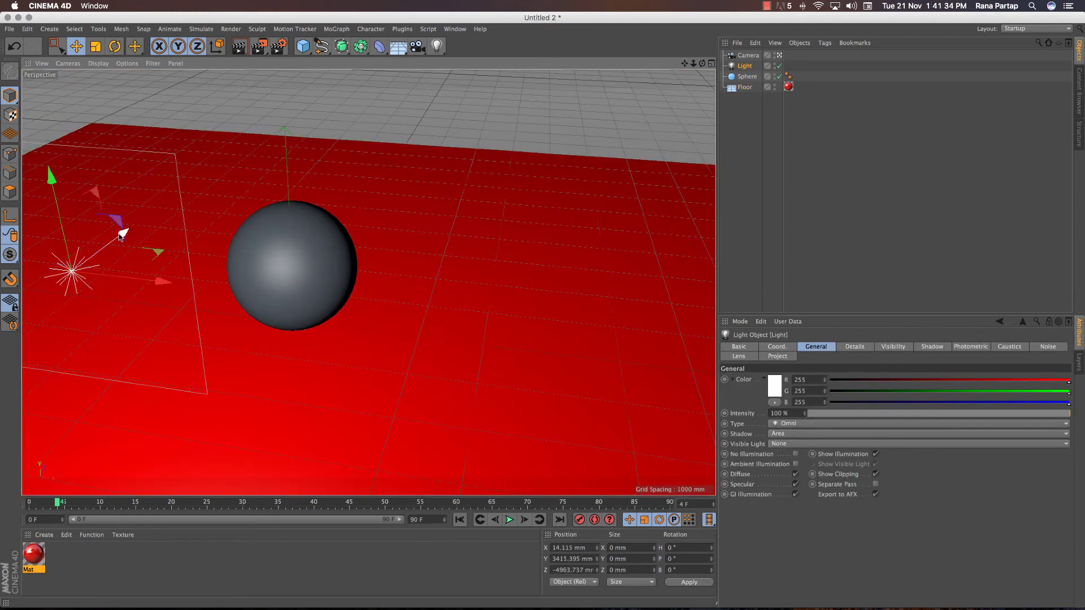
{"action": "left_click_drag", "start_coordinate": [122, 233], "coordinate": [286, 110]}
{"action": "left_click", "coordinate": [239, 46]}
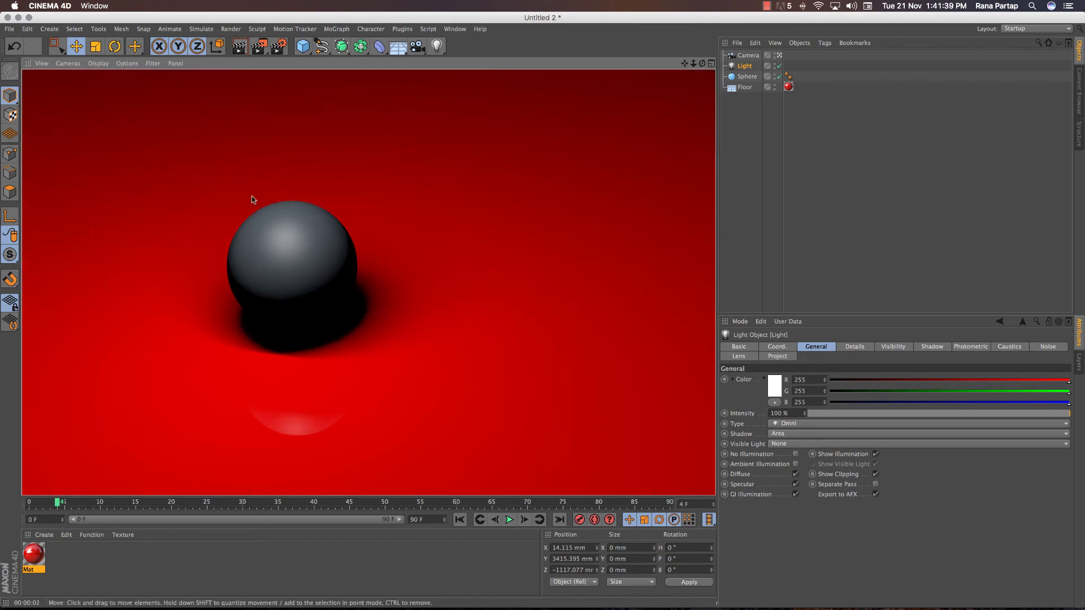
Render the sphere from a straight front view to check its area shadow on the floor.
{"action": "scroll", "coordinate": [207, 209], "scroll_direction": "up", "scroll_amount": 3}
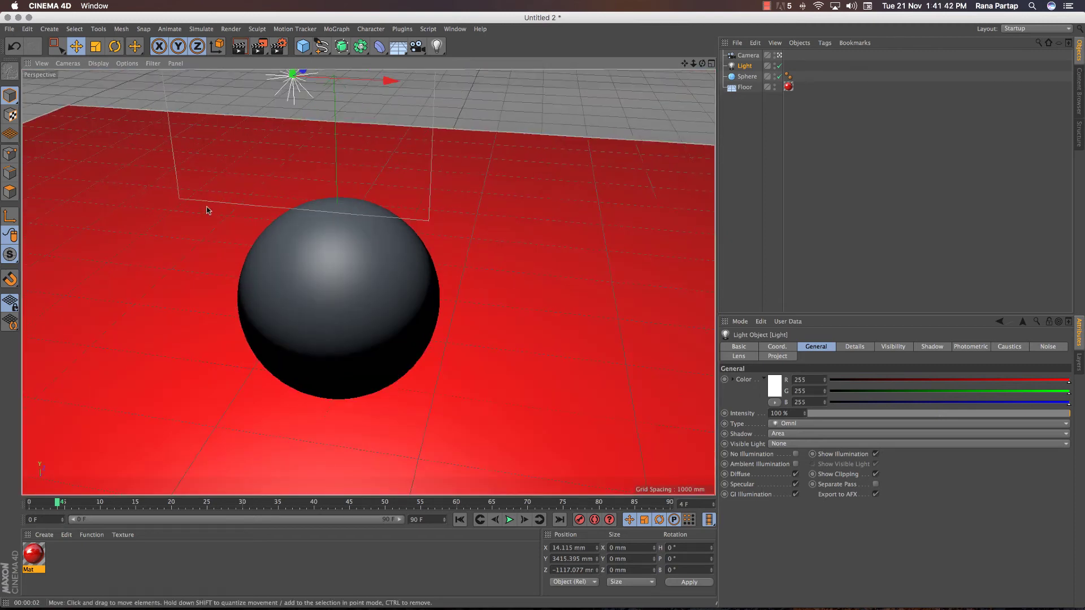
{"action": "key", "text": "ctrl+z"}
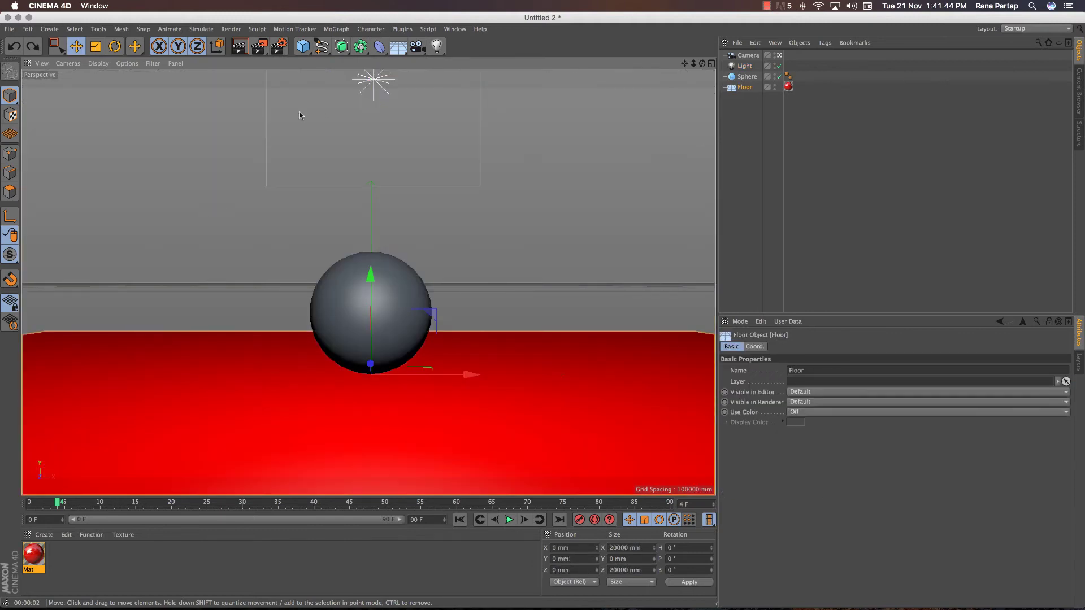
{"action": "scroll", "coordinate": [406, 154], "scroll_direction": "up", "scroll_amount": 2}
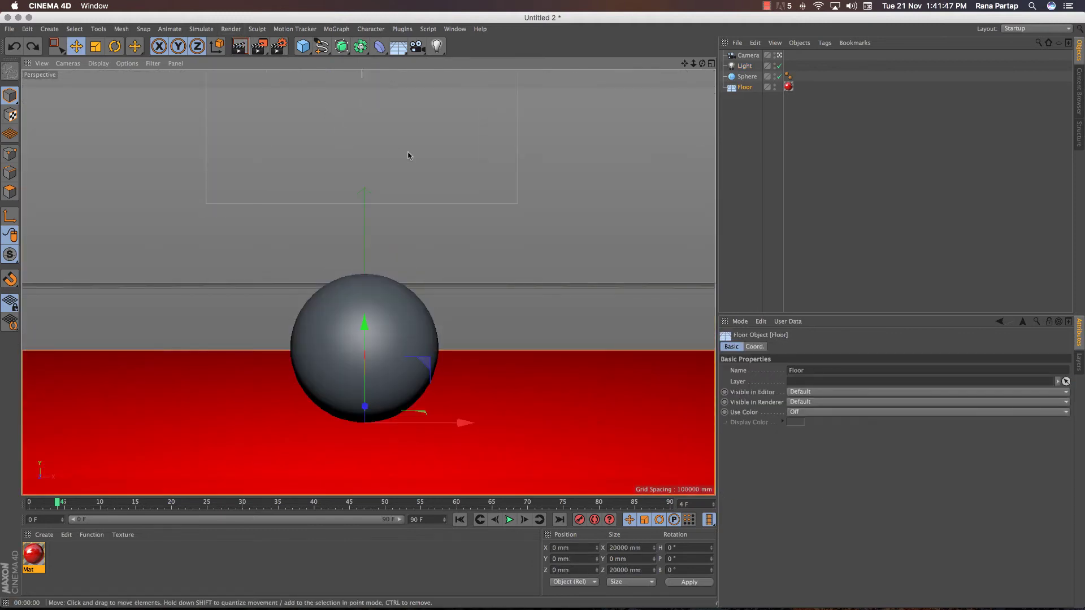
{"action": "scroll", "coordinate": [408, 156], "scroll_direction": "down", "scroll_amount": 2}
{"action": "left_click", "coordinate": [239, 46]}
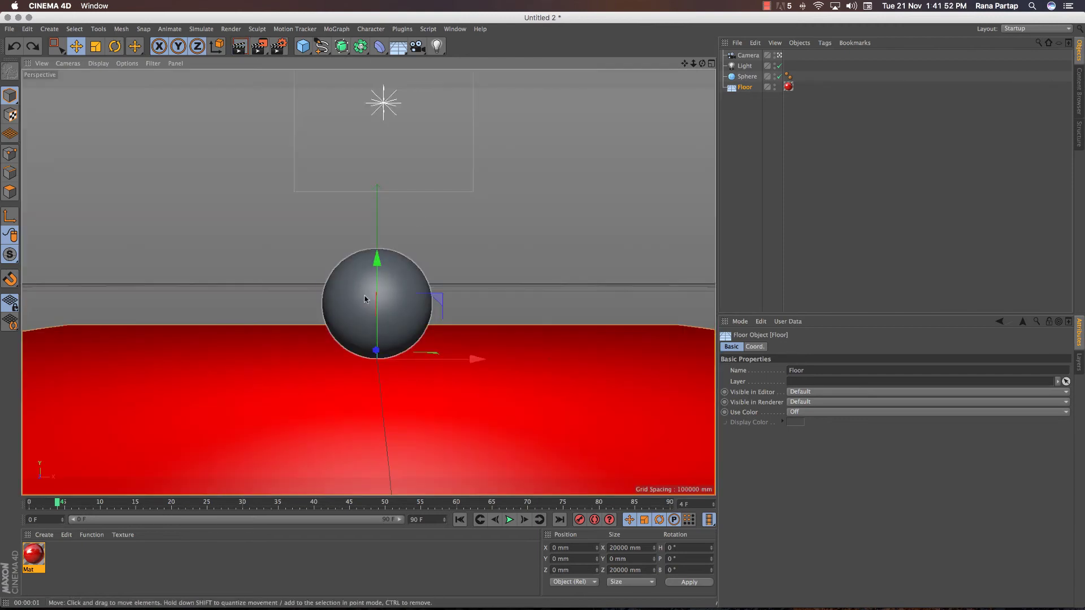
Add a MoText object to the scene and set its text to "Shadow".
{"action": "scroll", "coordinate": [399, 288], "scroll_direction": "up", "scroll_amount": 5}
{"action": "scroll", "coordinate": [385, 295], "scroll_direction": "up", "scroll_amount": 3}
{"action": "left_click_drag", "start_coordinate": [378, 291], "coordinate": [452, 333], "text": "alt"}
{"action": "right_click_drag", "start_coordinate": [299, 266], "coordinate": [283, 341], "text": "alt"}
{"action": "middle_click_drag", "start_coordinate": [369, 282], "coordinate": [435, 285], "text": "alt"}
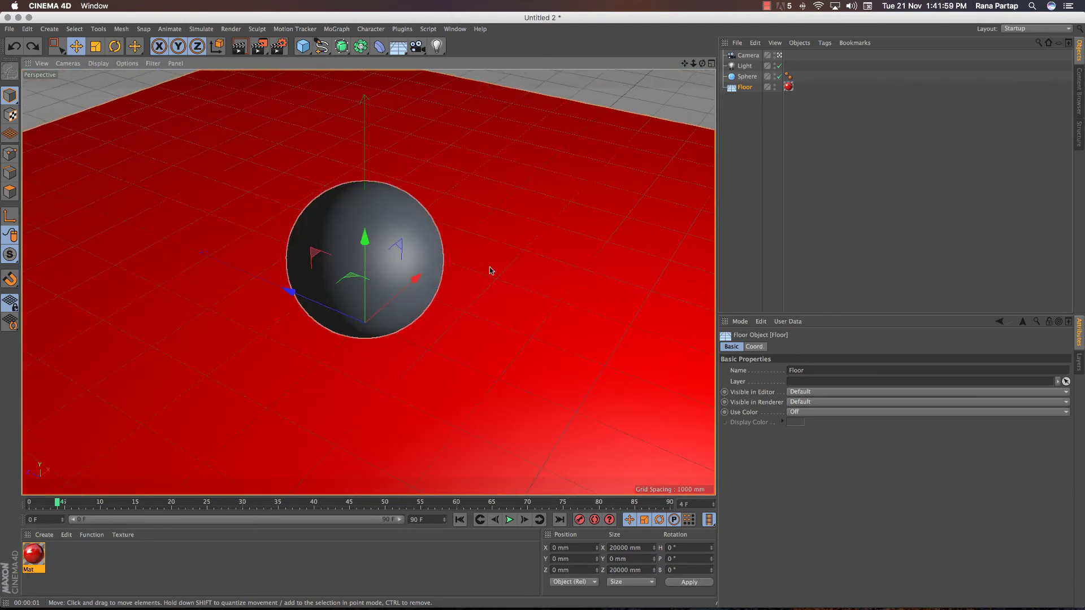
{"action": "left_click", "coordinate": [724, 242]}
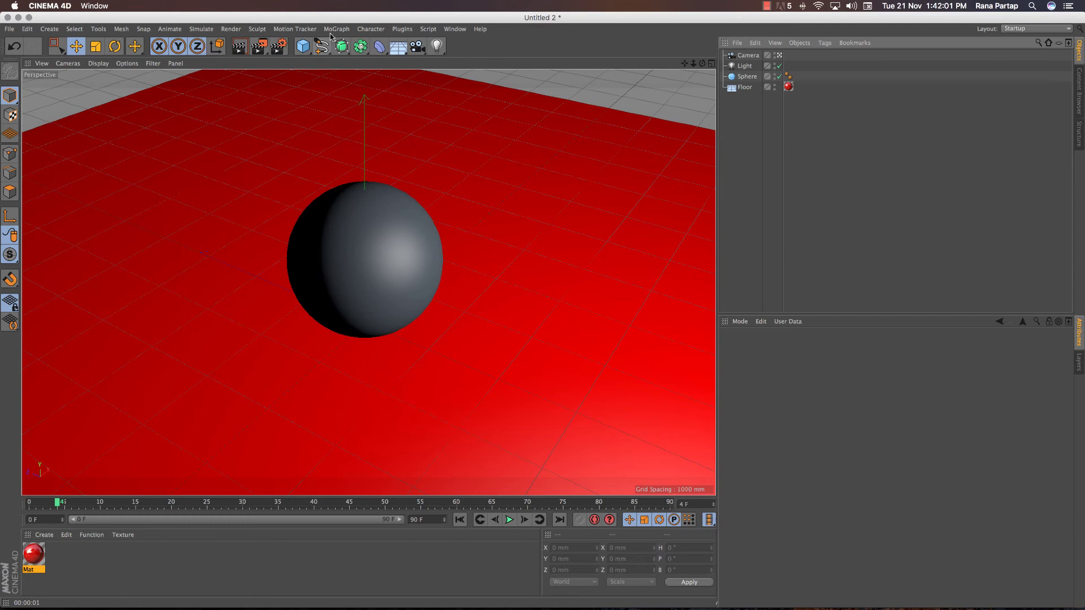
{"action": "left_click", "coordinate": [336, 28]}
{"action": "left_click", "coordinate": [348, 165]}
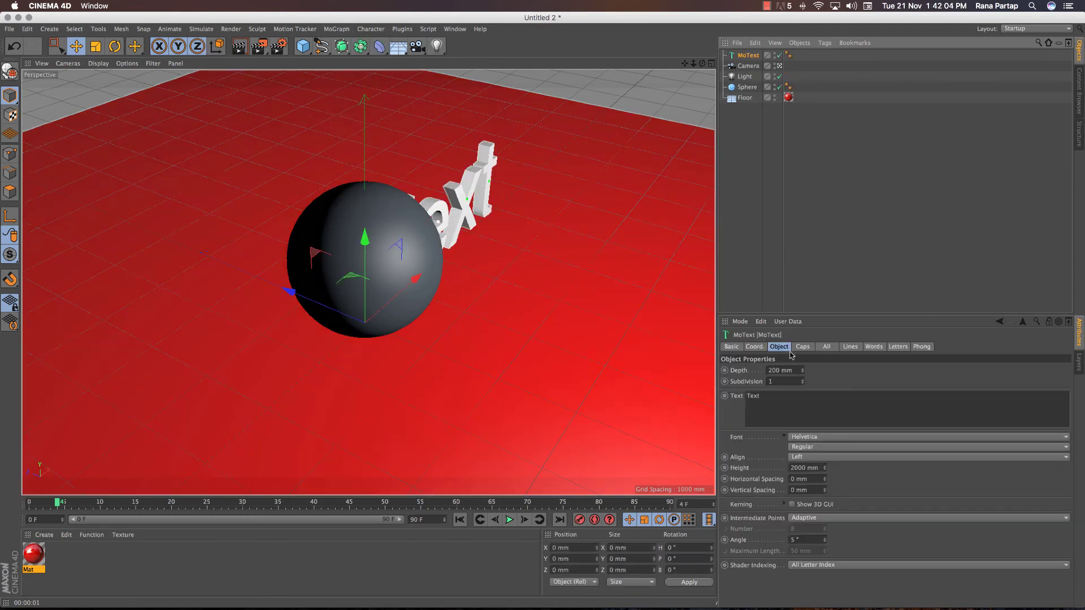
{"action": "double_click", "coordinate": [788, 408]}
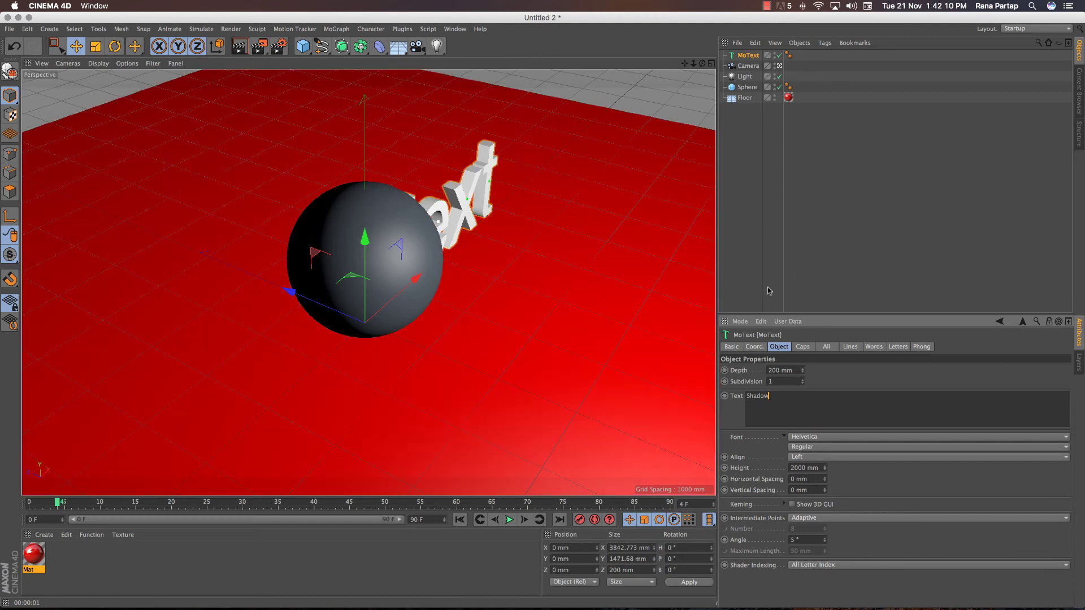
{"action": "left_click", "coordinate": [659, 391]}
Disable the sphere and set the Shadow text's alignment to Middle.
{"action": "left_click", "coordinate": [315, 253]}
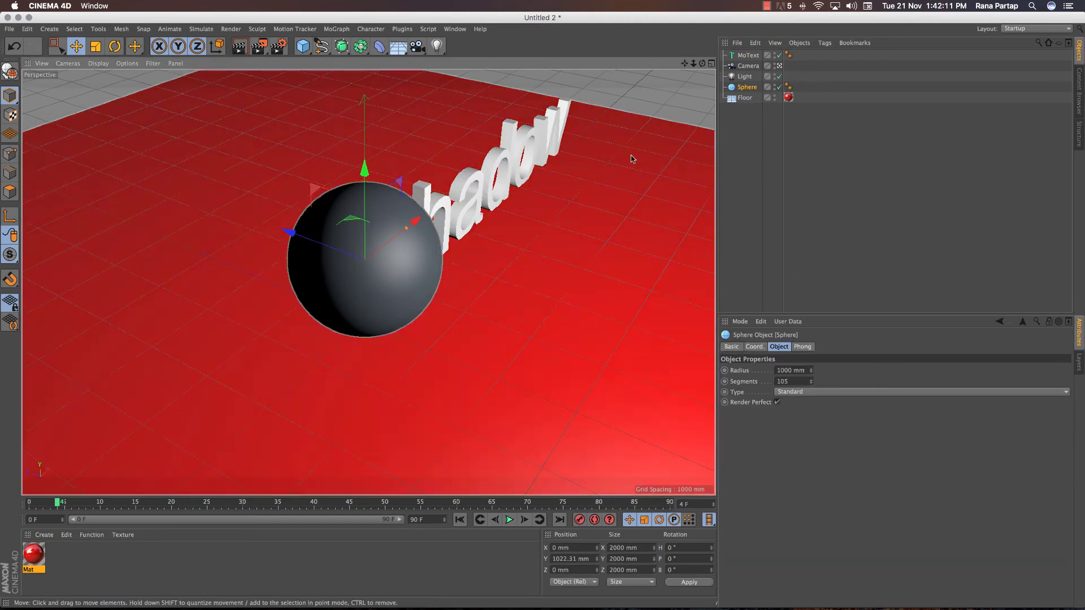
{"action": "left_click", "coordinate": [778, 86]}
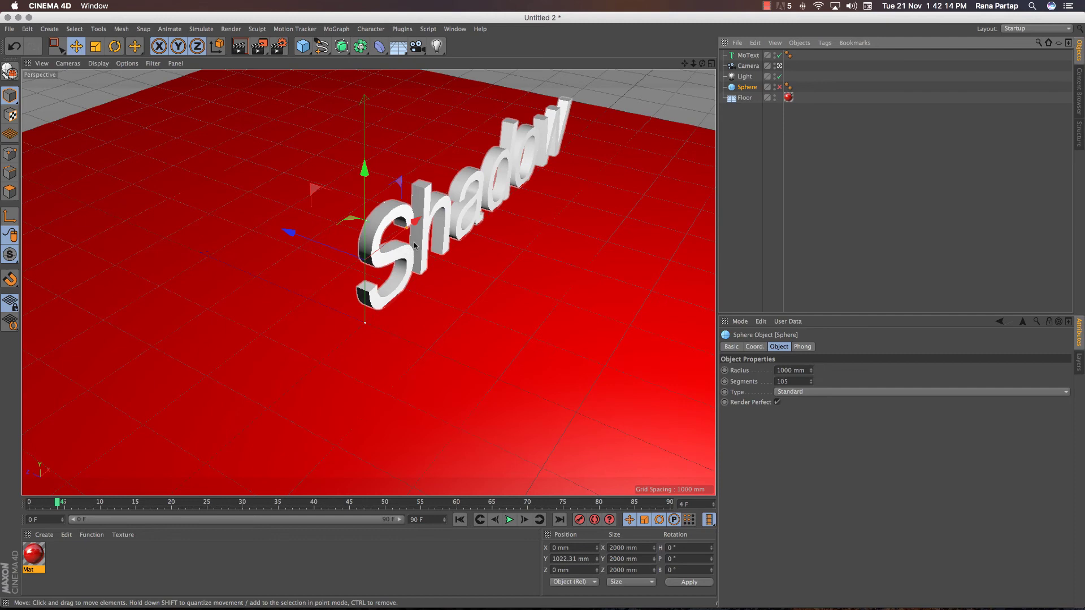
{"action": "left_click", "coordinate": [414, 248]}
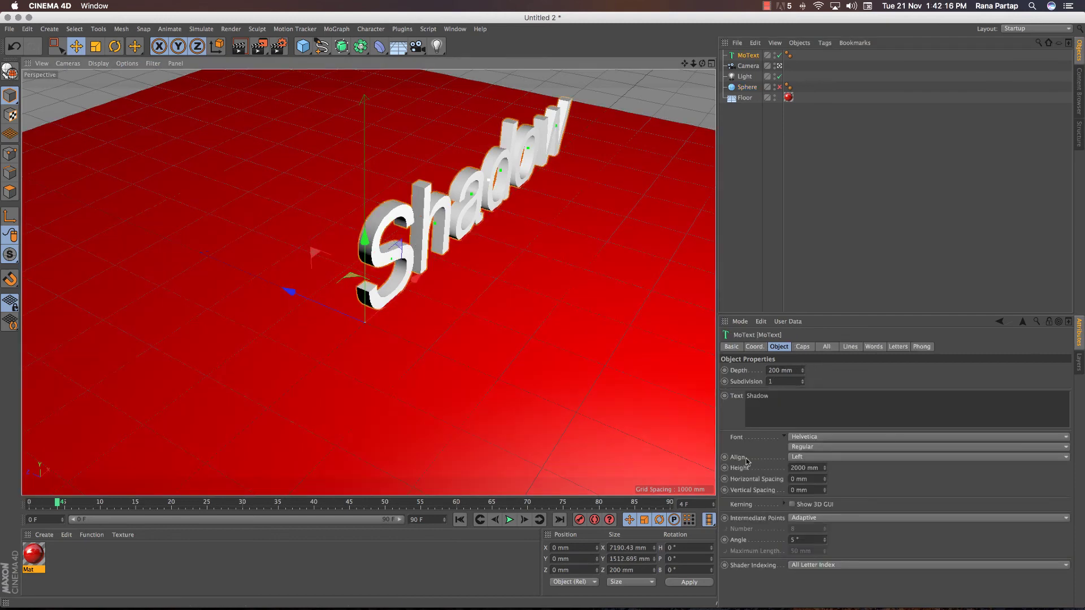
{"action": "left_click", "coordinate": [805, 458]}
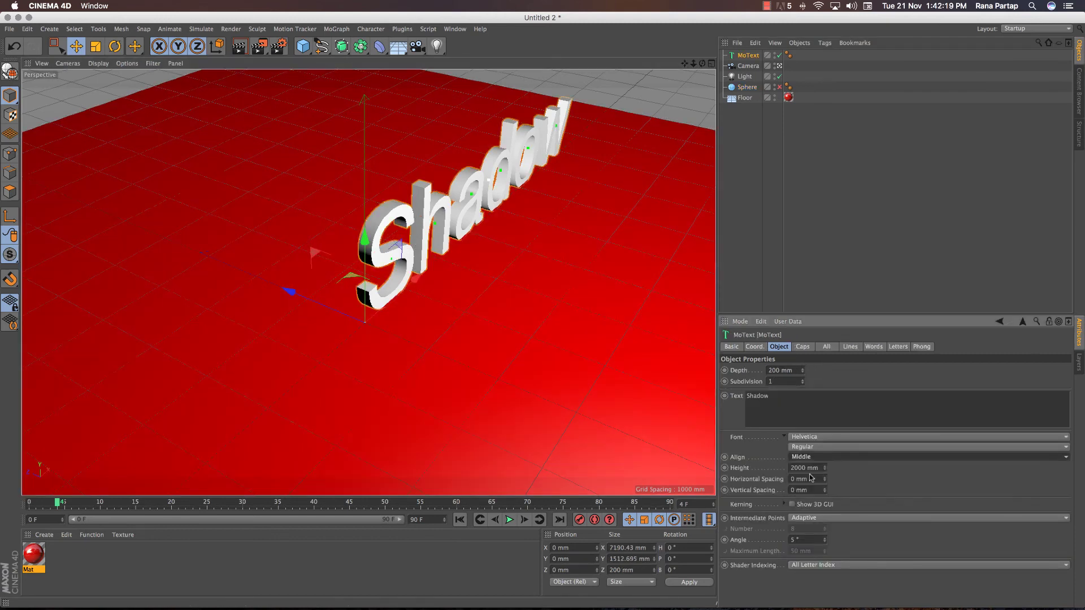
{"action": "left_click", "coordinate": [808, 468]}
Raise the Shadow text along the Y axis to about 54 mm above the floor's origin.
{"action": "middle_click_drag", "start_coordinate": [312, 331], "coordinate": [375, 272], "text": "alt"}
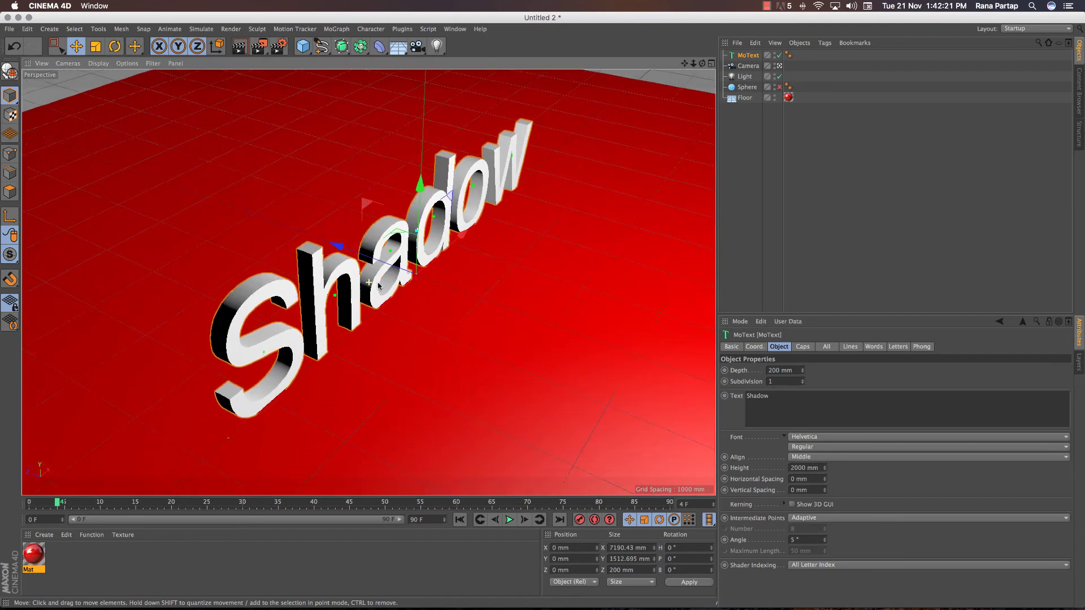
{"action": "scroll", "coordinate": [388, 266], "scroll_direction": "up", "scroll_amount": 3}
{"action": "left_click_drag", "start_coordinate": [423, 312], "coordinate": [377, 269], "text": "alt"}
{"action": "left_click_drag", "start_coordinate": [469, 301], "coordinate": [458, 265], "text": "alt"}
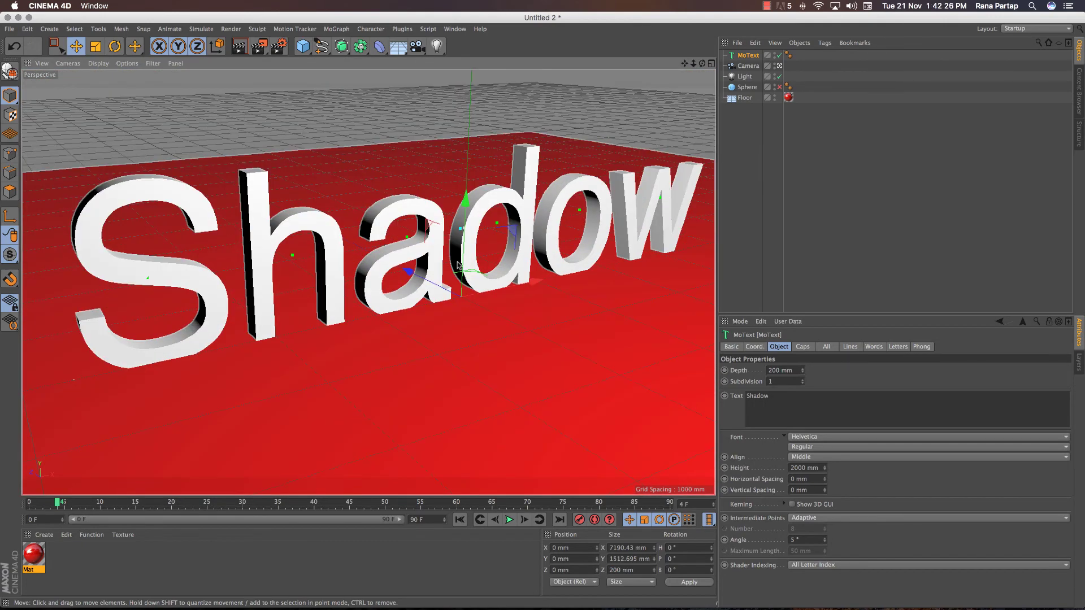
{"action": "left_click_drag", "start_coordinate": [465, 199], "coordinate": [467, 196]}
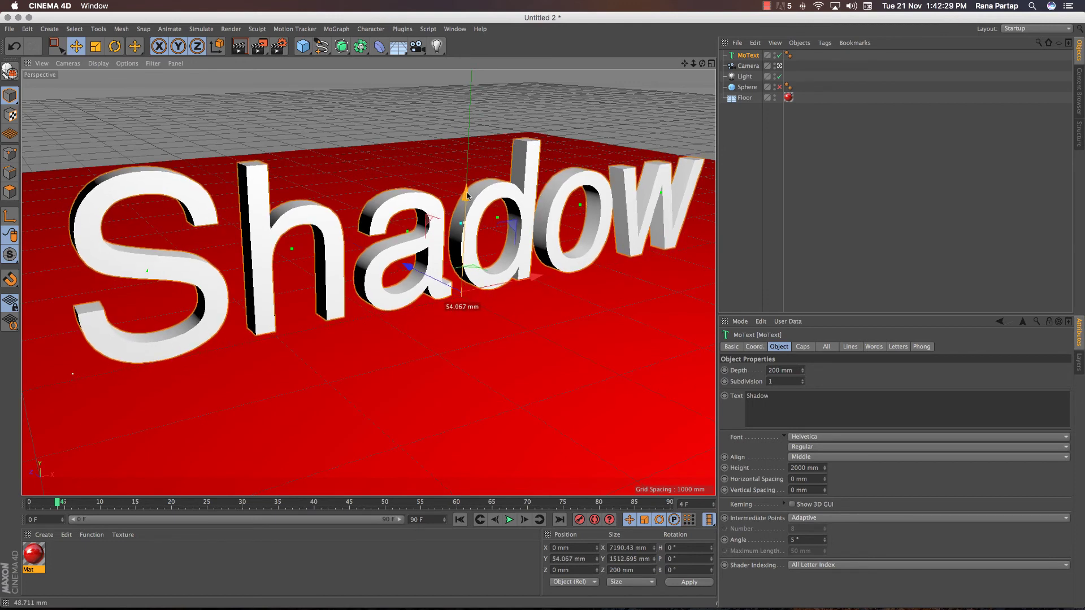
Render the whole Shadow text from a low angled view to check its shadow and reflection.
{"action": "left_click_drag", "start_coordinate": [462, 239], "coordinate": [459, 280], "text": "alt"}
{"action": "mouse_move", "coordinate": [465, 242]}
{"action": "right_mouse_down", "text": "alt"}
{"action": "mouse_move", "coordinate": [457, 295]}
{"action": "mouse_move", "coordinate": [465, 248]}
{"action": "right_mouse_up", "text": "alt"}
{"action": "middle_click_drag", "start_coordinate": [465, 248], "coordinate": [451, 281], "text": "alt"}
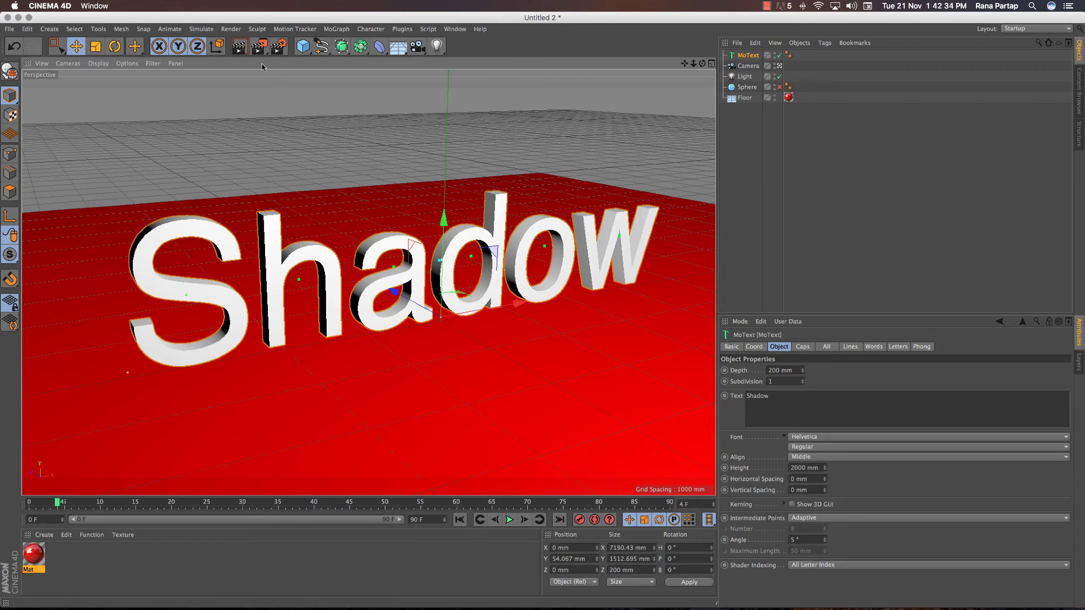
{"action": "left_click", "coordinate": [240, 45]}
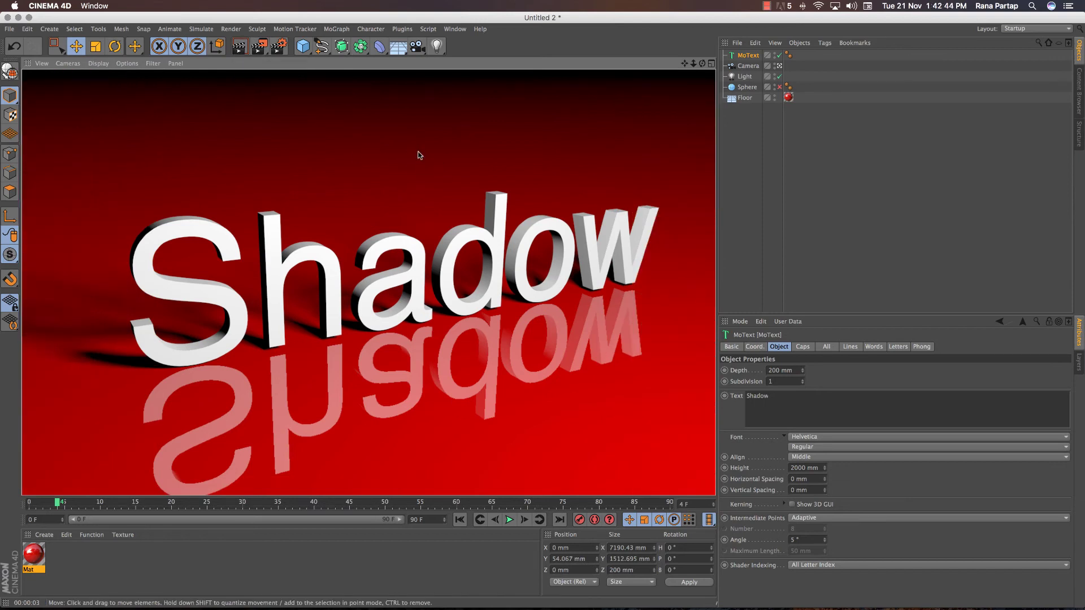
Examine the Shadow text and the light above it from the front, at a distance and close up.
{"action": "left_click", "coordinate": [360, 195]}
{"action": "scroll", "coordinate": [357, 192], "scroll_direction": "up", "scroll_amount": 3}
{"action": "scroll", "coordinate": [357, 192], "scroll_direction": "down", "scroll_amount": 3}
{"action": "left_click_drag", "start_coordinate": [326, 232], "coordinate": [356, 219]}
{"action": "key", "text": "w"}
{"action": "key", "text": "super+z"}
{"action": "key", "text": "super+z"}
{"action": "scroll", "coordinate": [331, 280], "scroll_direction": "down", "scroll_amount": 2}
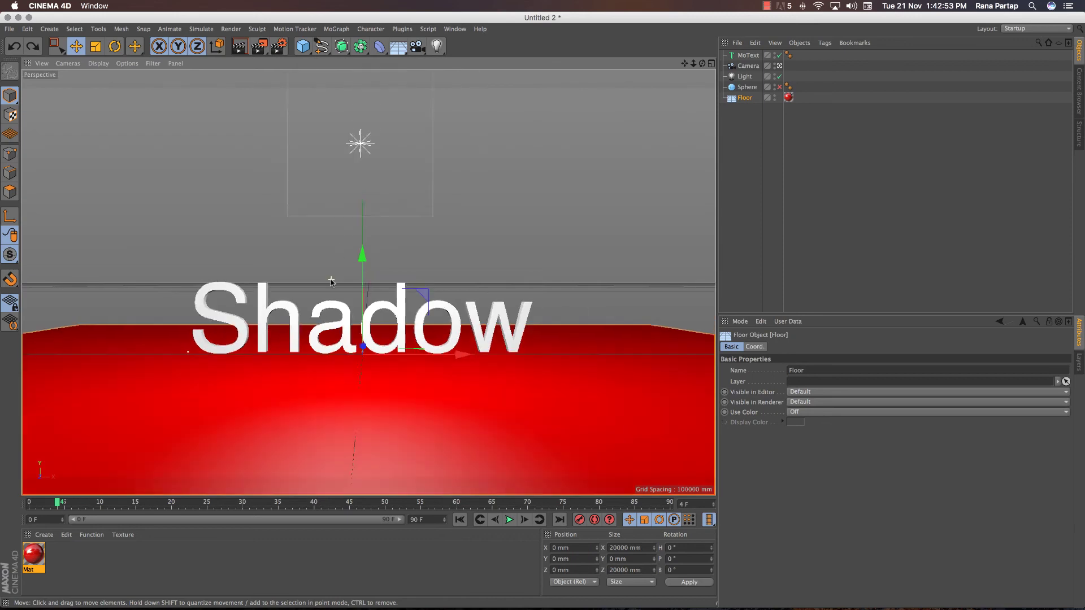
{"action": "scroll", "coordinate": [332, 282], "scroll_direction": "up", "scroll_amount": 3}
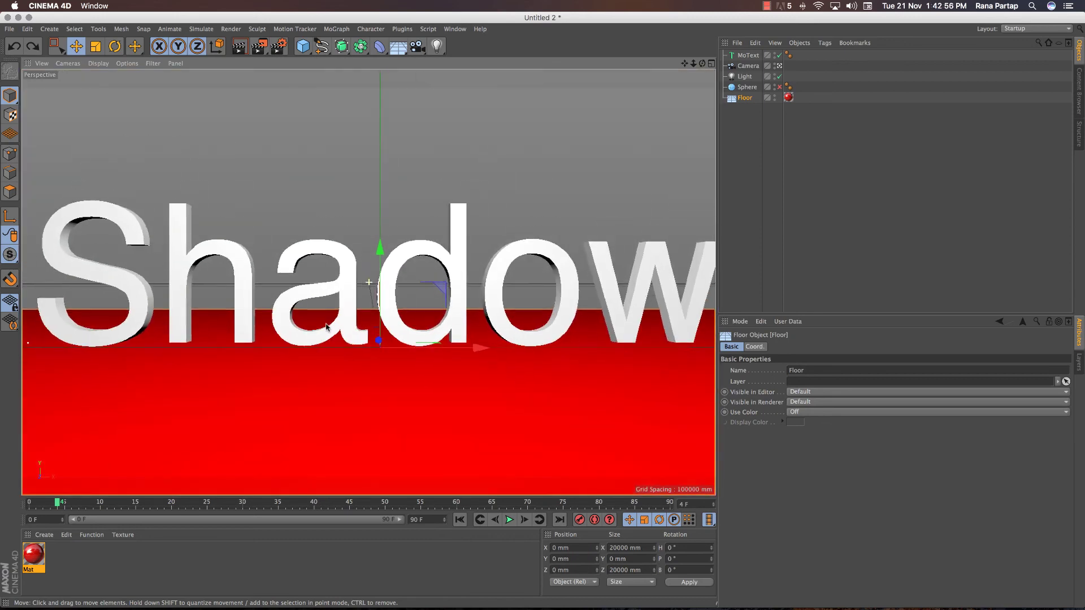
Set the start cap of the Shadow text to Fillet Cap.
{"action": "left_click_drag", "start_coordinate": [327, 327], "coordinate": [400, 277], "text": "alt"}
{"action": "right_click_drag", "start_coordinate": [400, 276], "coordinate": [383, 262], "text": "alt"}
{"action": "left_click", "coordinate": [308, 194]}
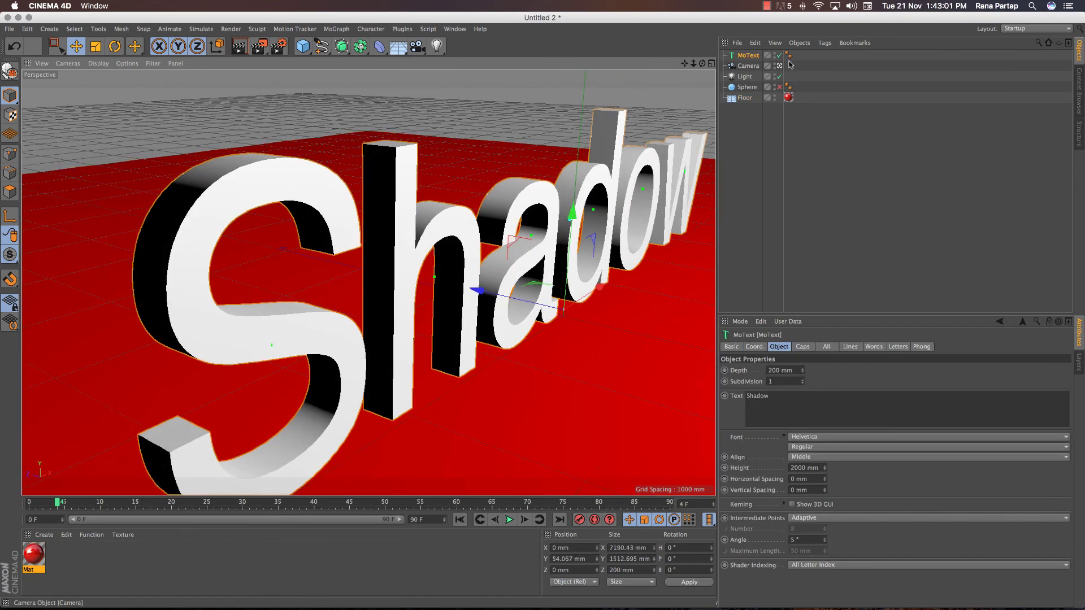
{"action": "left_click", "coordinate": [803, 346]}
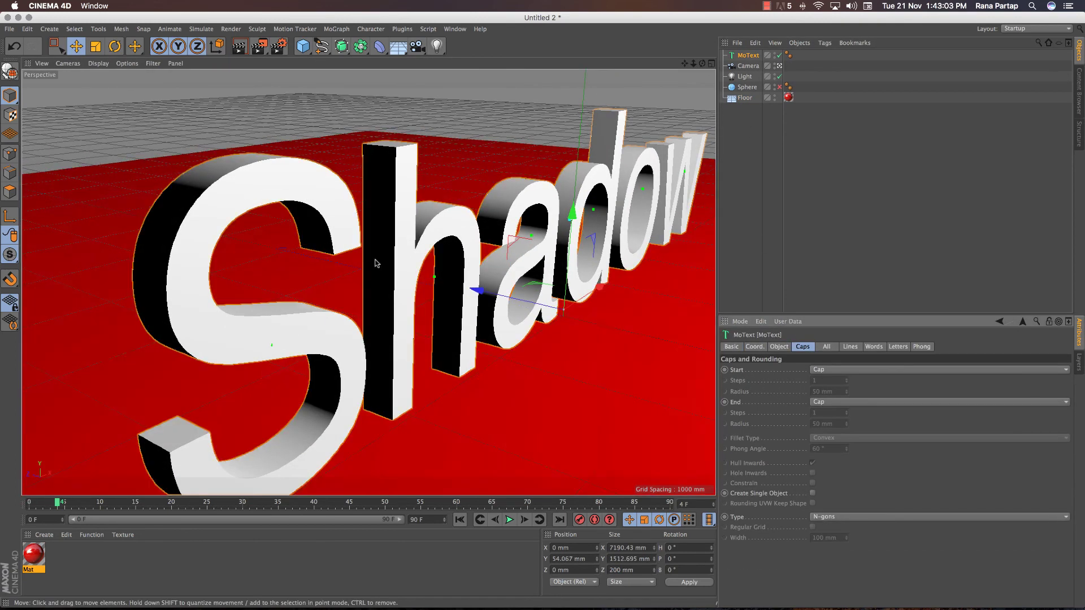
{"action": "scroll", "coordinate": [374, 262], "scroll_direction": "up", "scroll_amount": 5}
{"action": "left_click", "coordinate": [830, 370]}
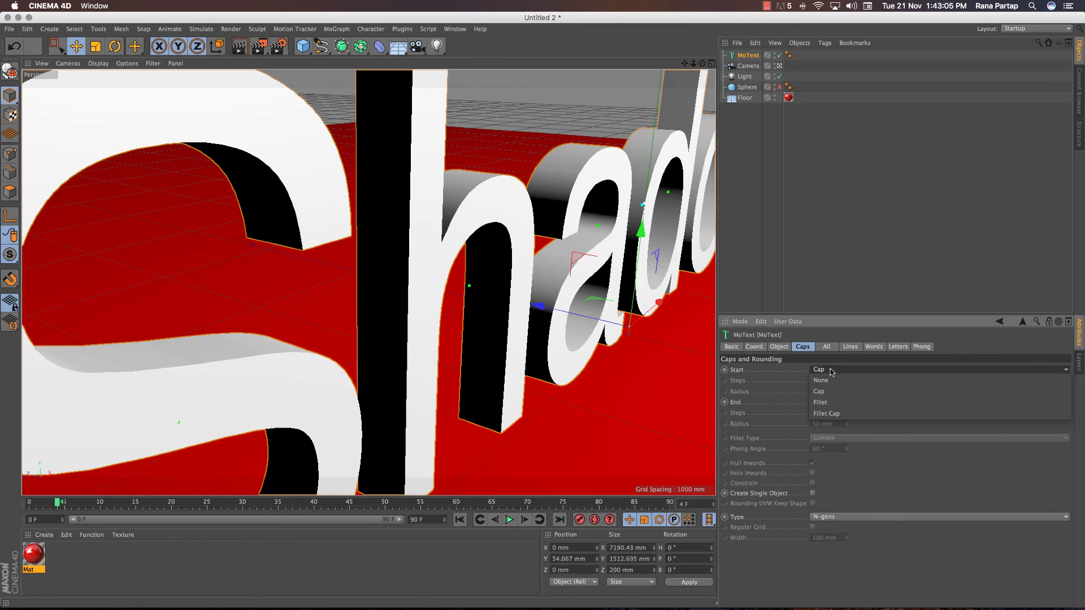
{"action": "left_click", "coordinate": [831, 412]}
{"action": "scroll", "coordinate": [369, 307], "scroll_direction": "down", "scroll_amount": 2}
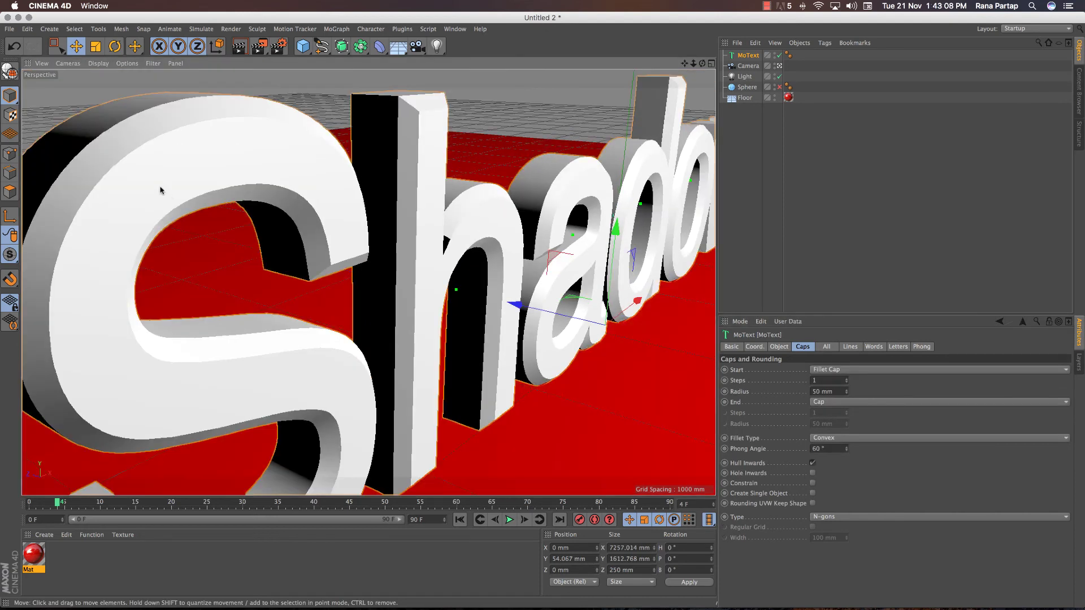
Set the text's start fillet to 42 steps with a 9 mm radius.
{"action": "left_click", "coordinate": [846, 390]}
{"action": "mouse_move", "coordinate": [847, 395]}
{"action": "left_mouse_down"}
{"action": "mouse_move", "coordinate": [847, 419]}
{"action": "mouse_move", "coordinate": [846, 377]}
{"action": "left_mouse_up"}
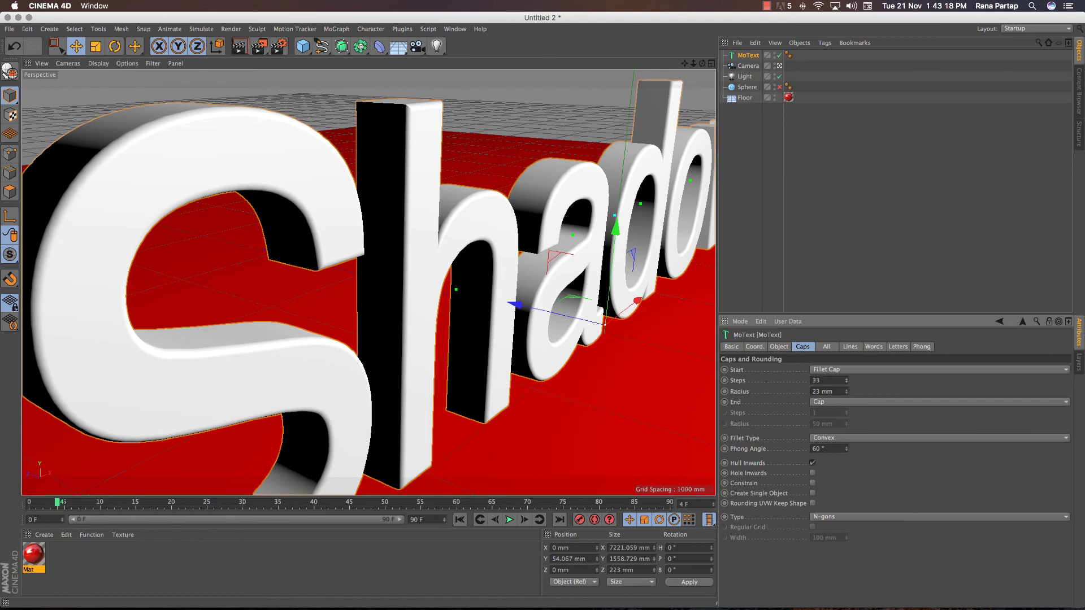
{"action": "left_click_drag", "start_coordinate": [846, 391], "coordinate": [847, 399]}
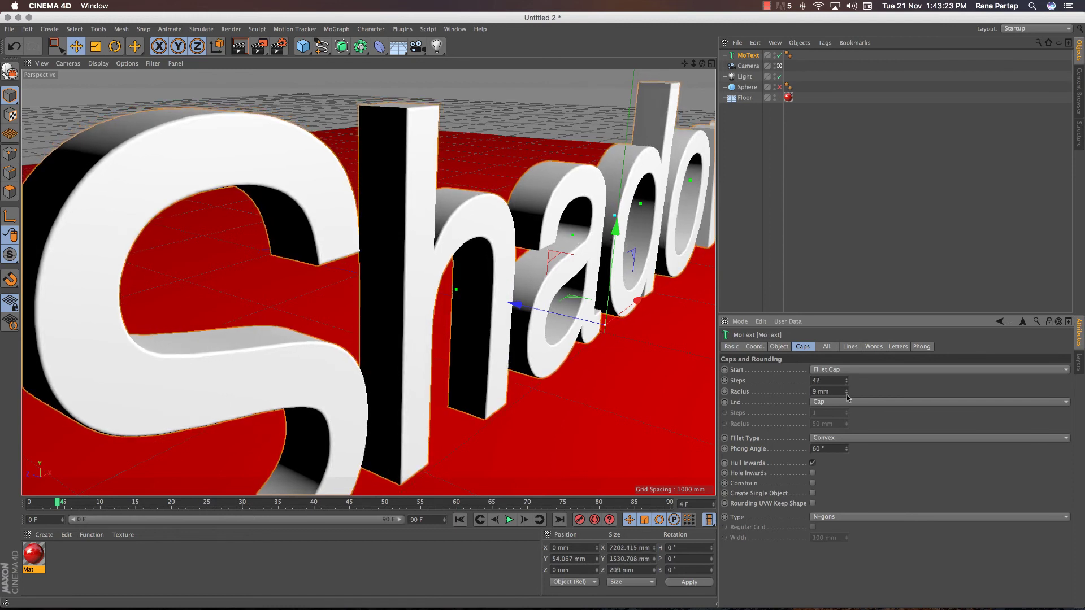
Render the filleted Shadow text from an elevated diagonal view to examine its area shadow.
{"action": "scroll", "coordinate": [417, 332], "scroll_direction": "up", "scroll_amount": 3}
{"action": "left_click_drag", "start_coordinate": [430, 327], "coordinate": [240, 361], "text": "alt"}
{"action": "right_click_drag", "start_coordinate": [529, 371], "coordinate": [350, 282], "text": "alt"}
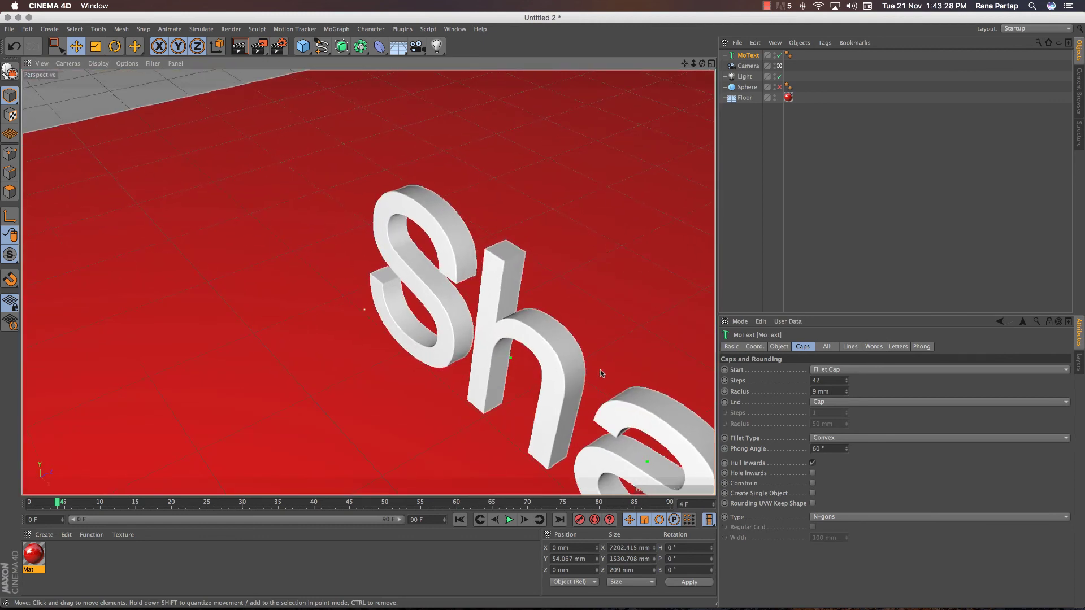
{"action": "middle_click_drag", "start_coordinate": [600, 369], "coordinate": [293, 170], "text": "alt"}
{"action": "right_click_drag", "start_coordinate": [394, 288], "coordinate": [391, 208], "text": "alt"}
{"action": "left_click_drag", "start_coordinate": [390, 207], "coordinate": [483, 311], "text": "alt"}
{"action": "right_click_drag", "start_coordinate": [484, 311], "coordinate": [466, 403], "text": "alt"}
{"action": "left_click_drag", "start_coordinate": [477, 237], "coordinate": [458, 164], "text": "alt"}
{"action": "right_click_drag", "start_coordinate": [465, 191], "coordinate": [452, 346], "text": "alt"}
{"action": "mouse_move", "coordinate": [382, 302]}
{"action": "left_mouse_down", "text": "alt"}
{"action": "mouse_move", "coordinate": [384, 265]}
{"action": "mouse_move", "coordinate": [390, 314]}
{"action": "left_mouse_up", "text": "alt"}
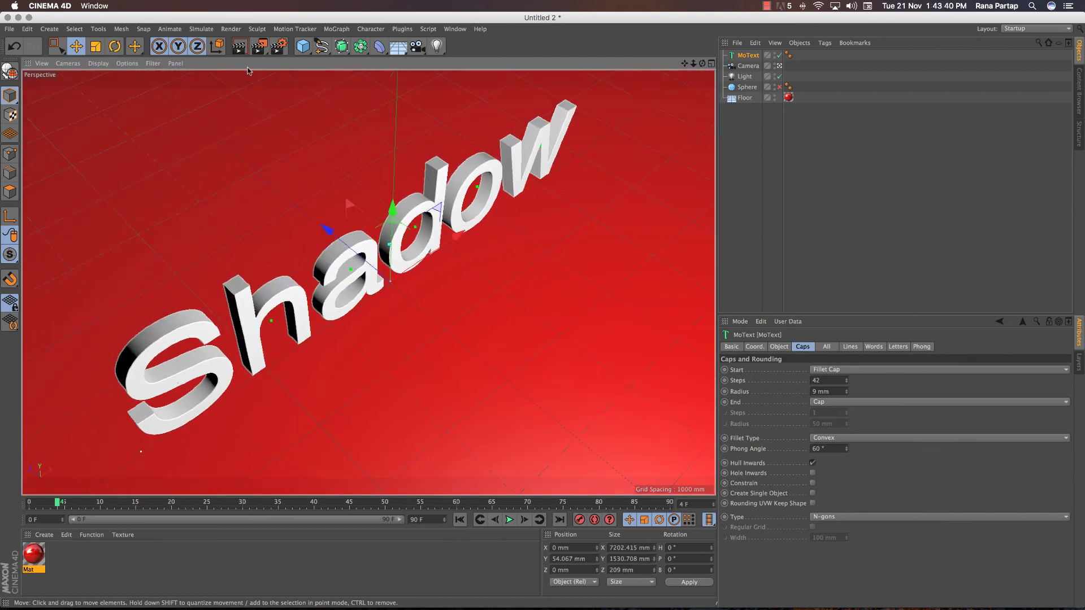
{"action": "left_click", "coordinate": [238, 47]}
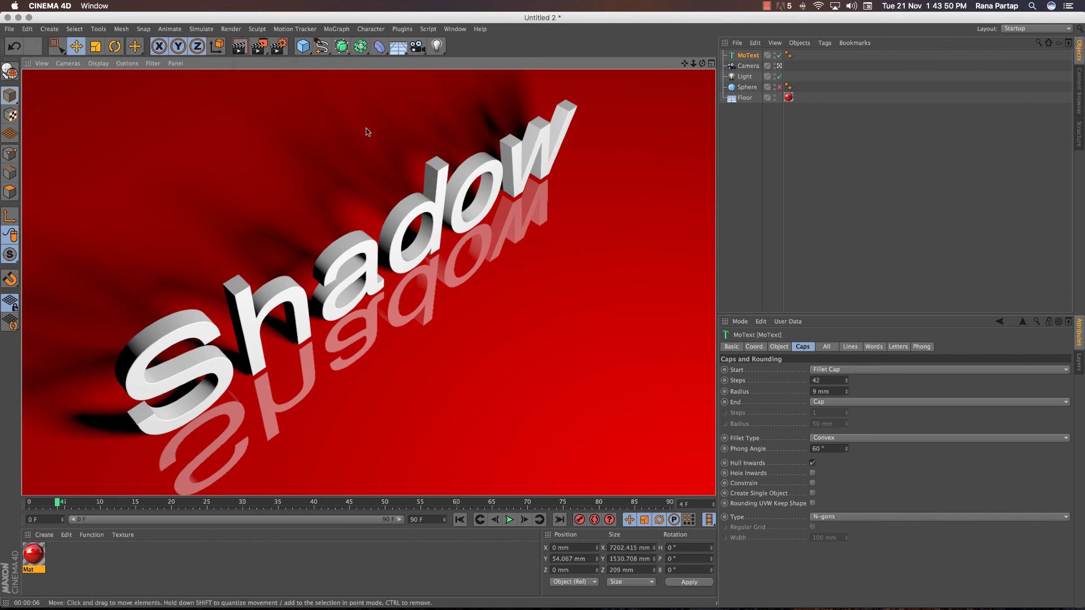
Render the filleted Shadow text again from a low angled view showing the whole word.
{"action": "left_click_drag", "start_coordinate": [355, 235], "coordinate": [331, 191], "text": "alt"}
{"action": "right_click_drag", "start_coordinate": [304, 288], "coordinate": [314, 259], "text": "alt"}
{"action": "scroll", "coordinate": [312, 259], "scroll_direction": "down", "scroll_amount": 5}
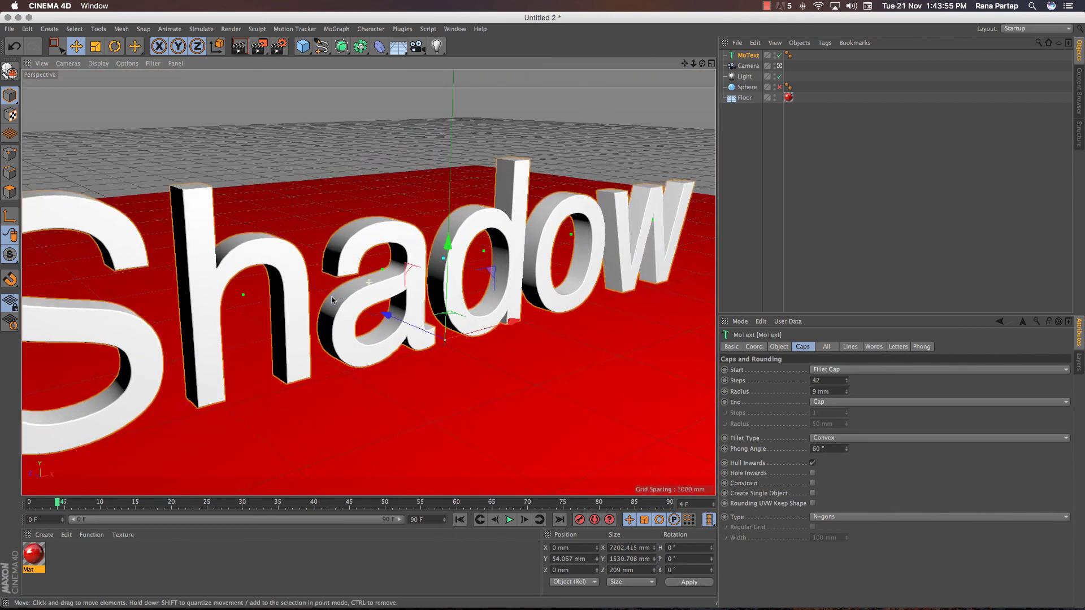
{"action": "key", "text": "ctrl+r"}
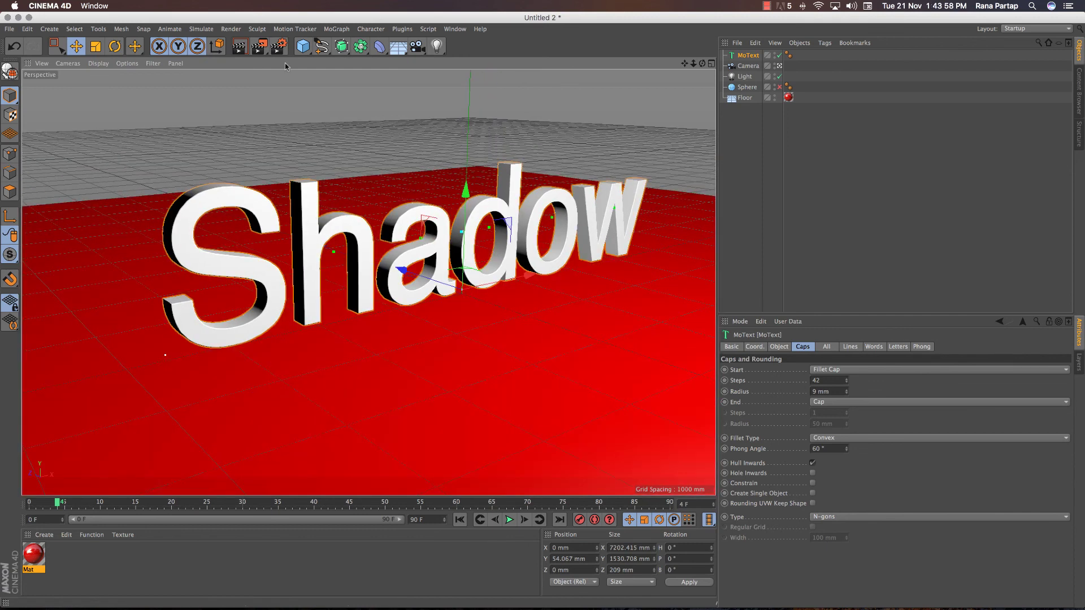